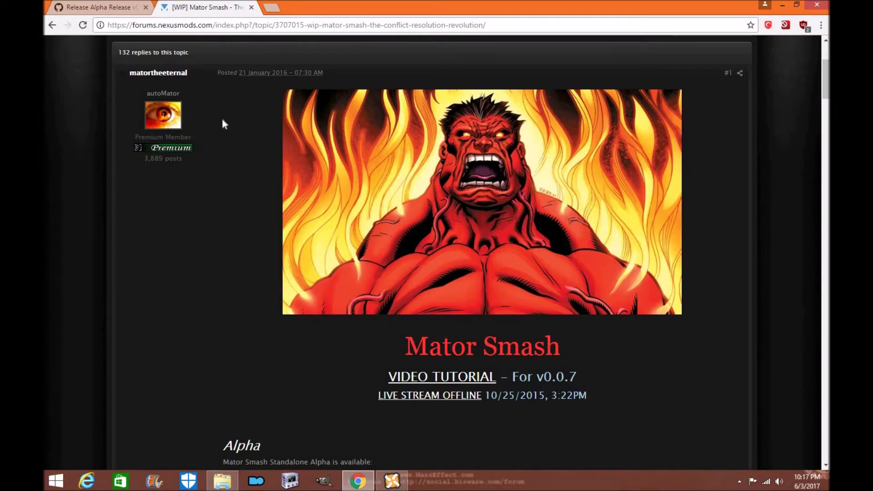
Step: Switch between Nexus Mod Manager and the Mator Smash forum page, ending with Nexus Mod Manager in front
click(392, 481)
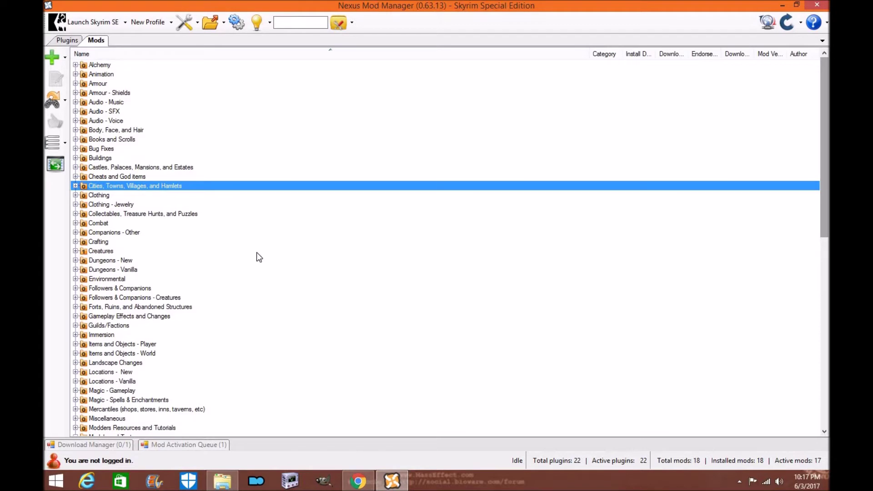
mouse_move(359, 481)
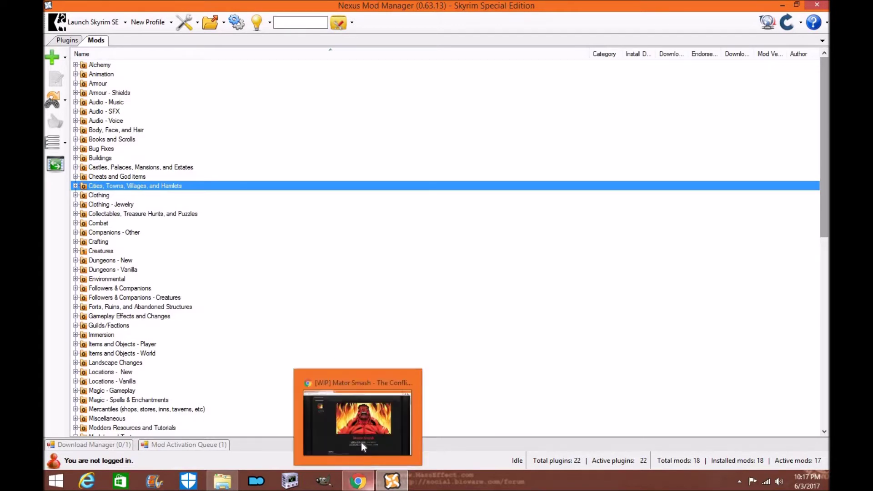
click(364, 448)
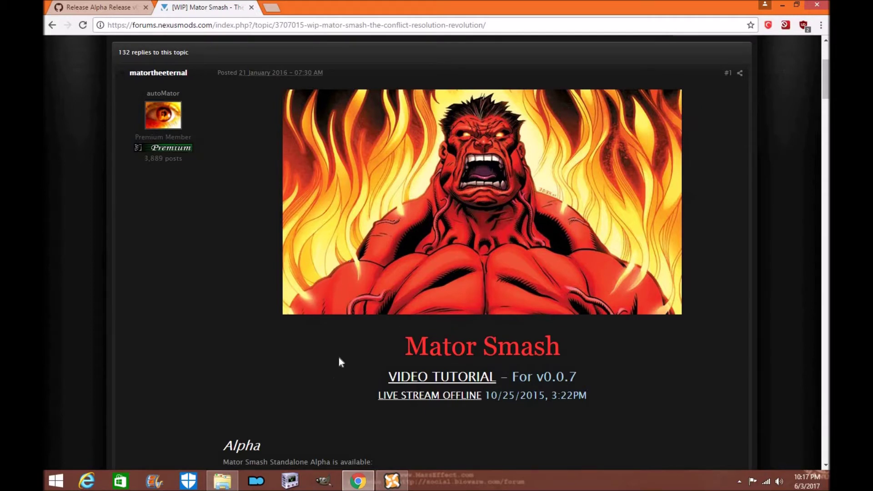
mouse_move(392, 481)
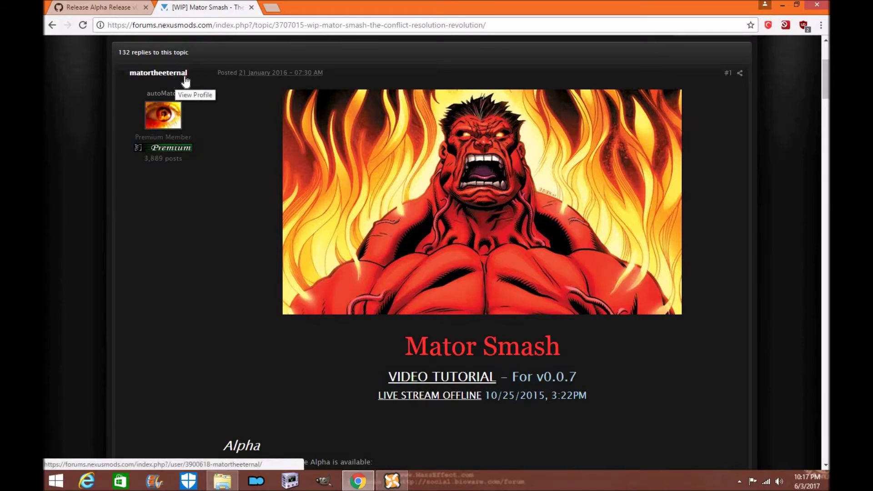
click(392, 482)
Step: Check the external tools list without launching anything, review the plugin load order, then return to Mods
click(350, 24)
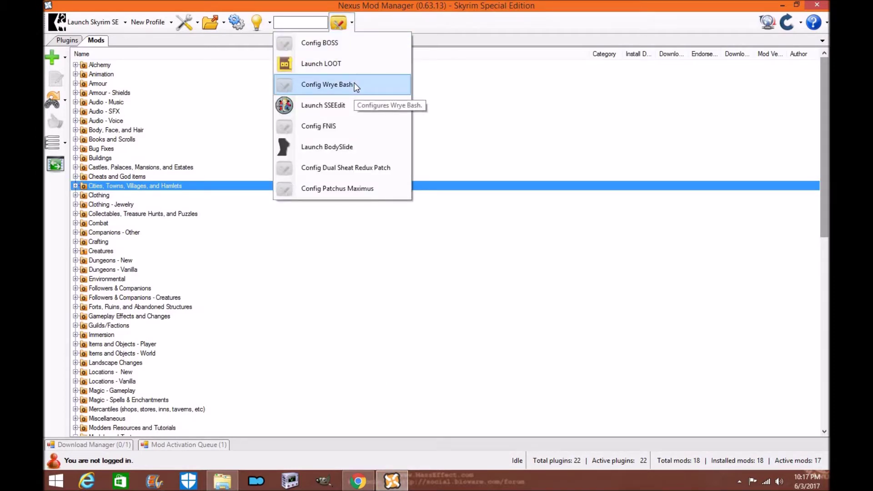
click(422, 26)
click(348, 24)
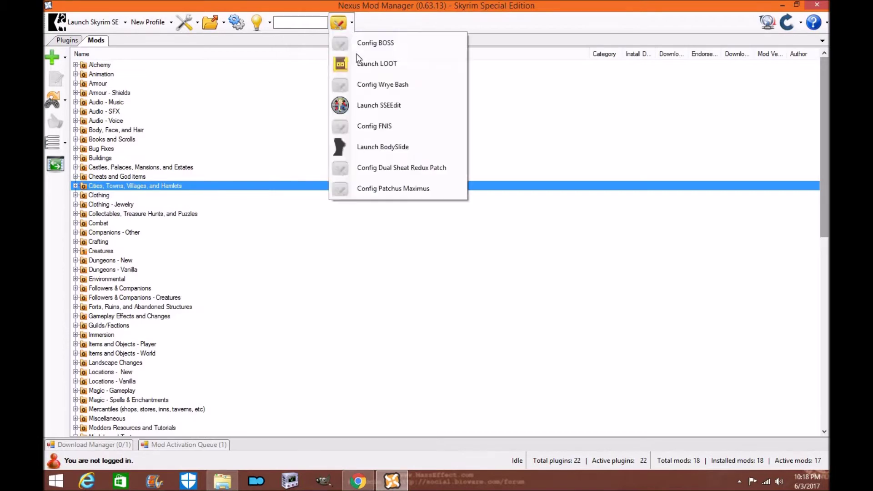
click(453, 10)
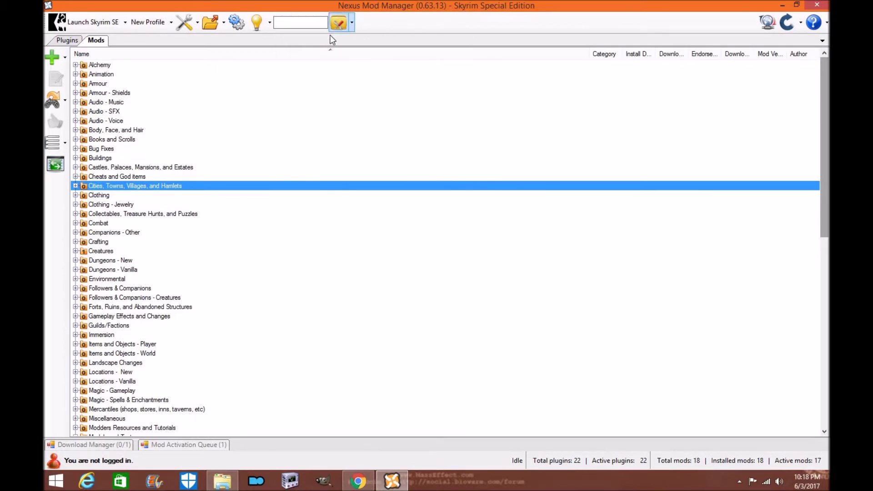
click(71, 40)
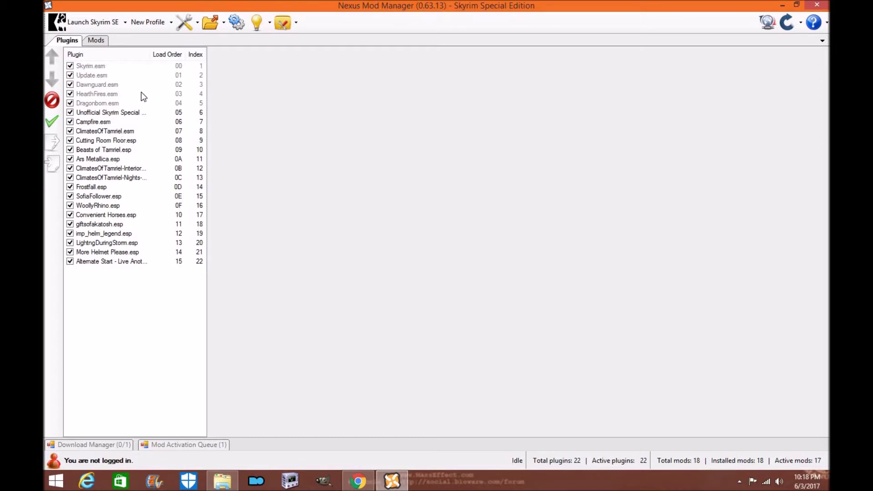
click(105, 39)
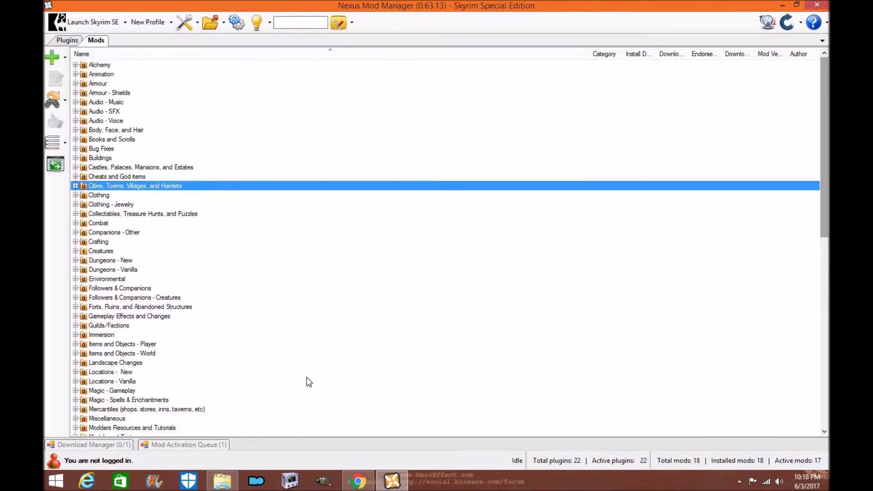
Step: From the Mator Smash forum topic, reach the v0.4 release page and download MatorSmash.zip
key(alt+Tab)
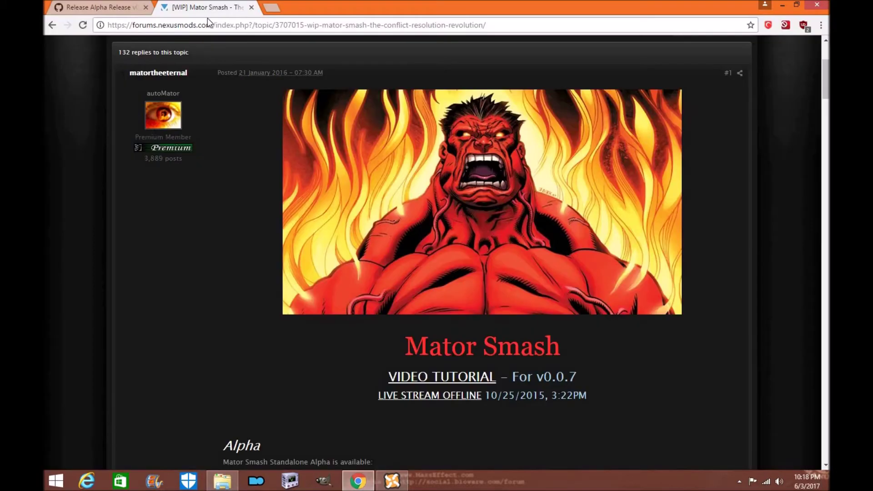
scroll(317, 279, down, 2)
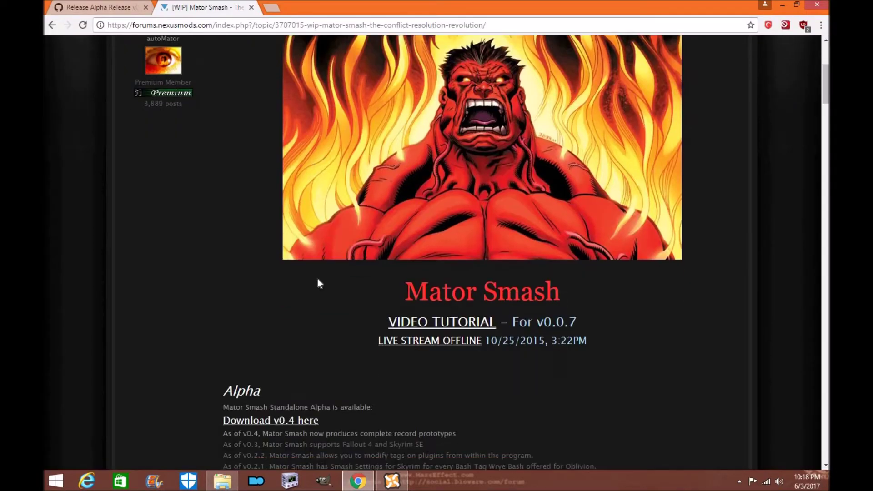
click(316, 367)
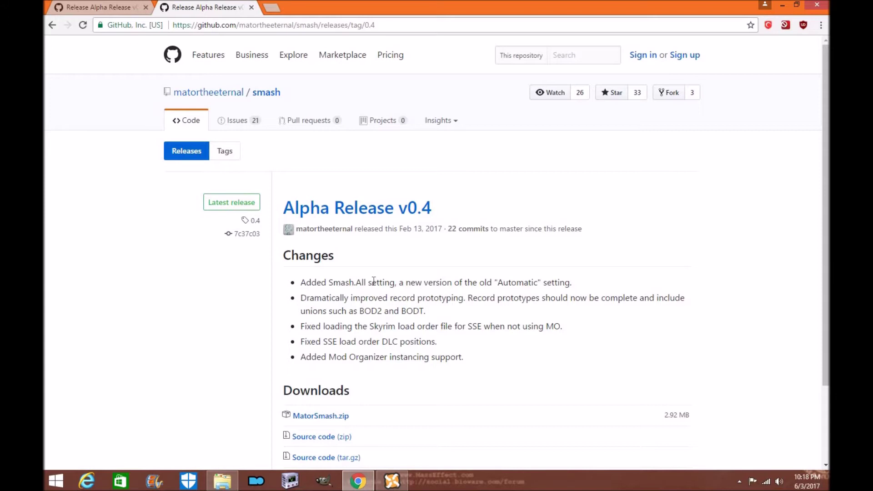
scroll(364, 288, down, 1)
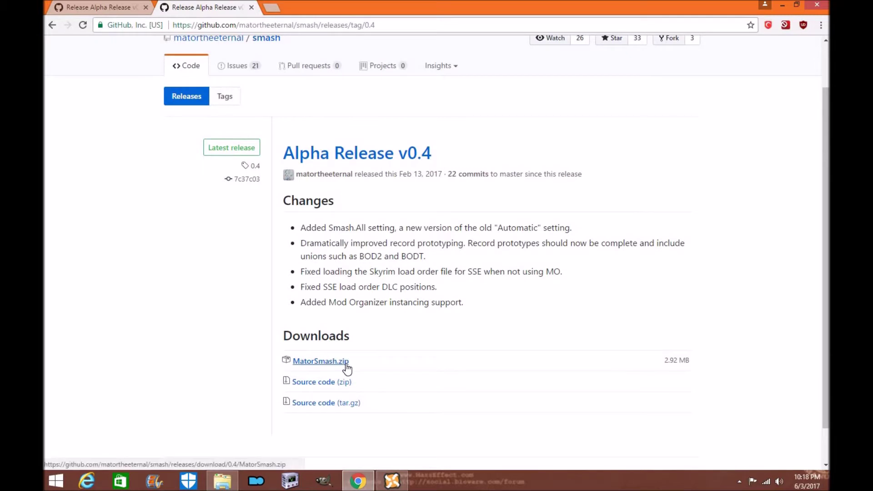
click(309, 364)
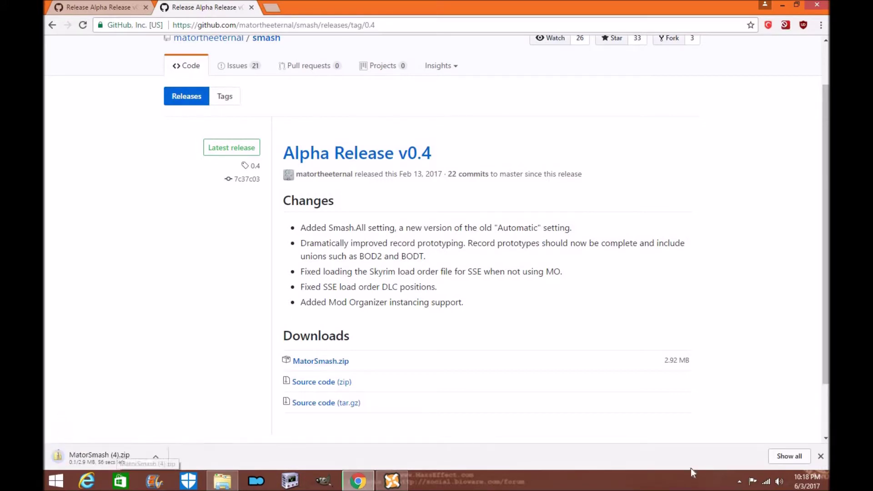
Step: Cancel the MatorSmash (4).zip download on Chrome's Downloads page and minimize Chrome
click(820, 457)
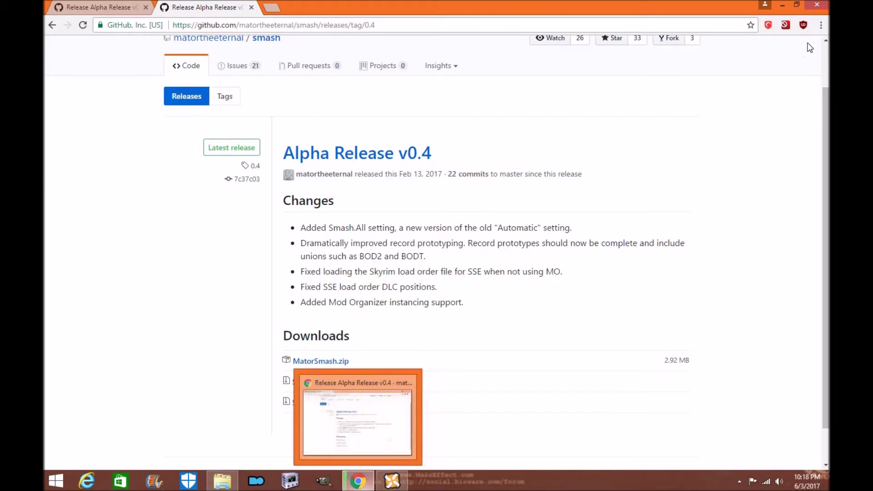
click(821, 25)
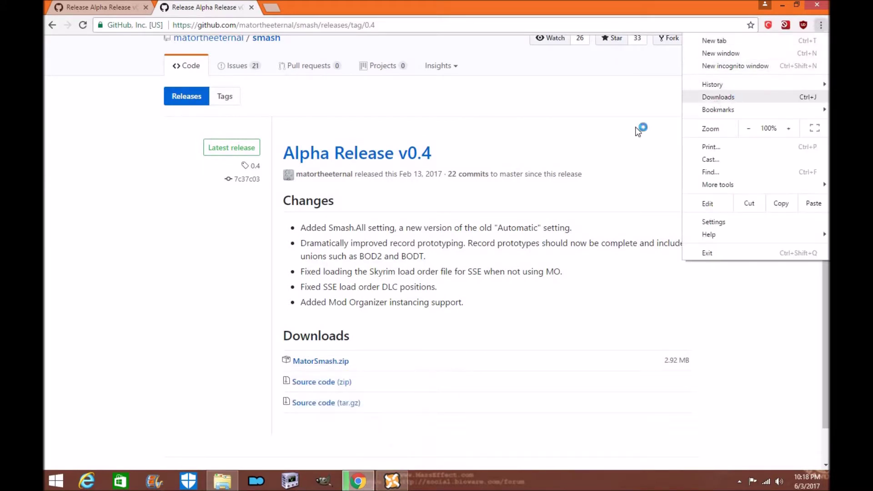
click(738, 96)
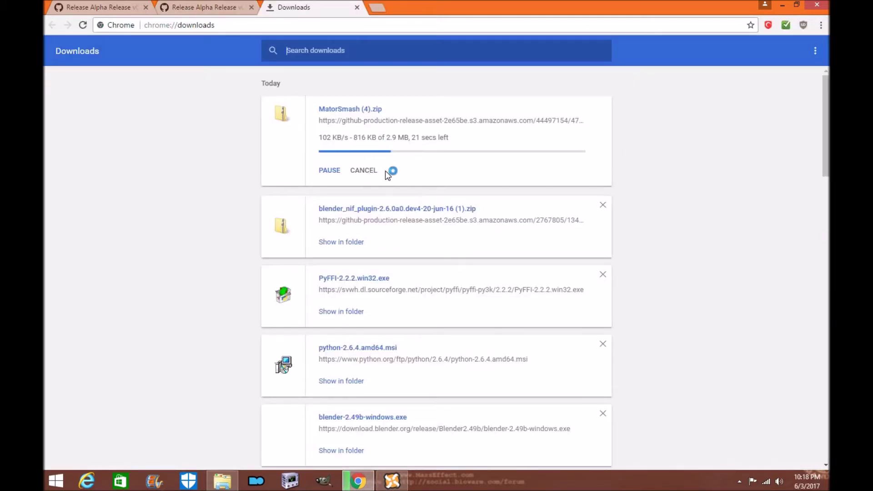
click(381, 170)
click(784, 7)
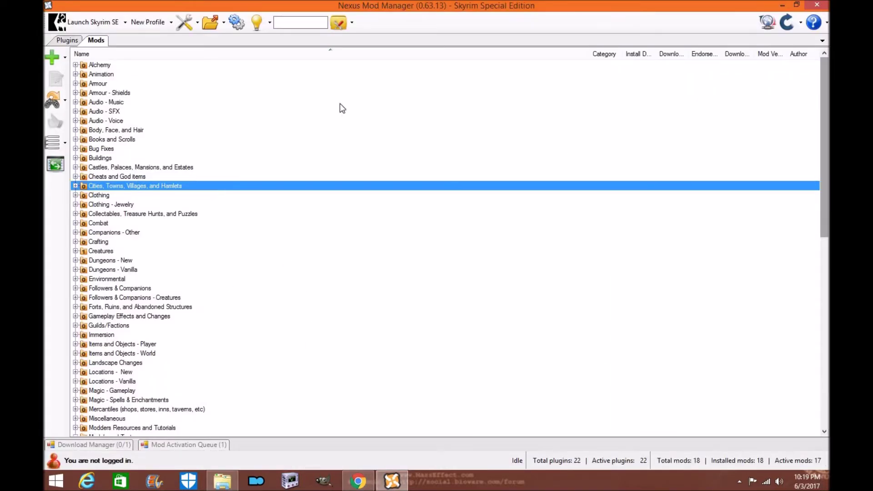
Step: Dismiss the external tools list and minimize Nexus Mod Manager to reveal the desktop
click(351, 23)
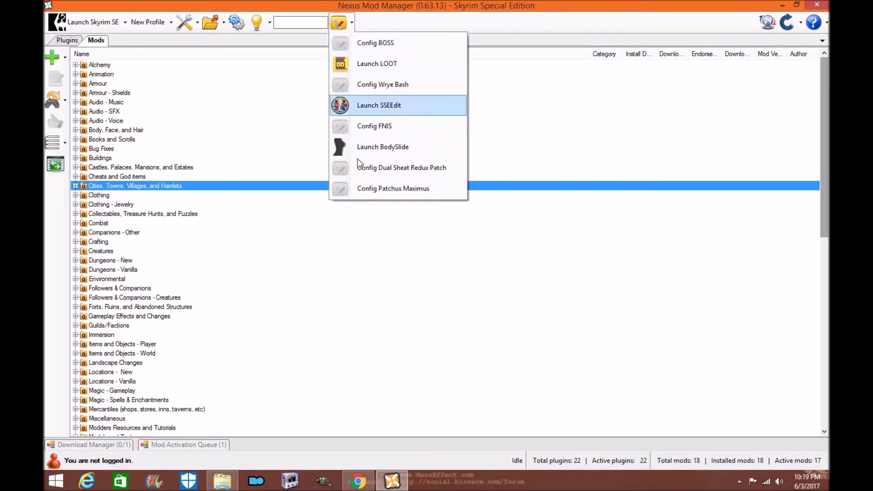
click(783, 4)
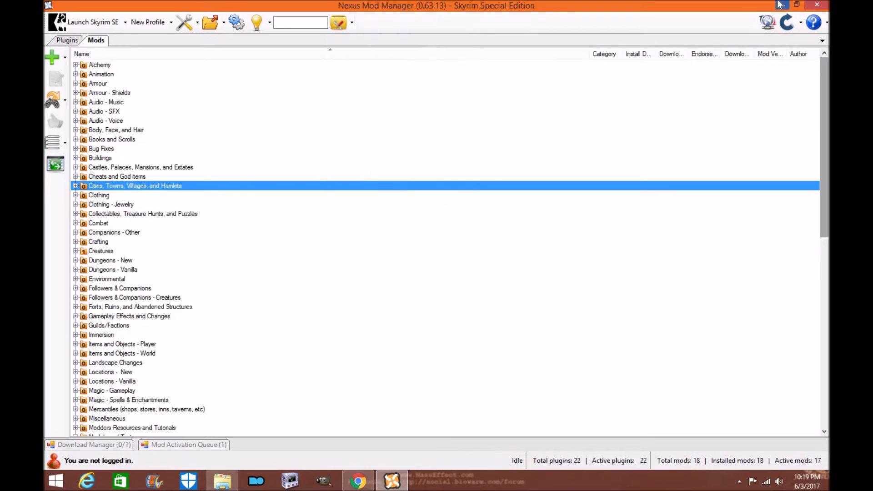
click(782, 5)
Step: Go through Skyrim Special Edition > Mod Tools > MatorSmash (1) and run MatorSmash.exe
double_click(105, 196)
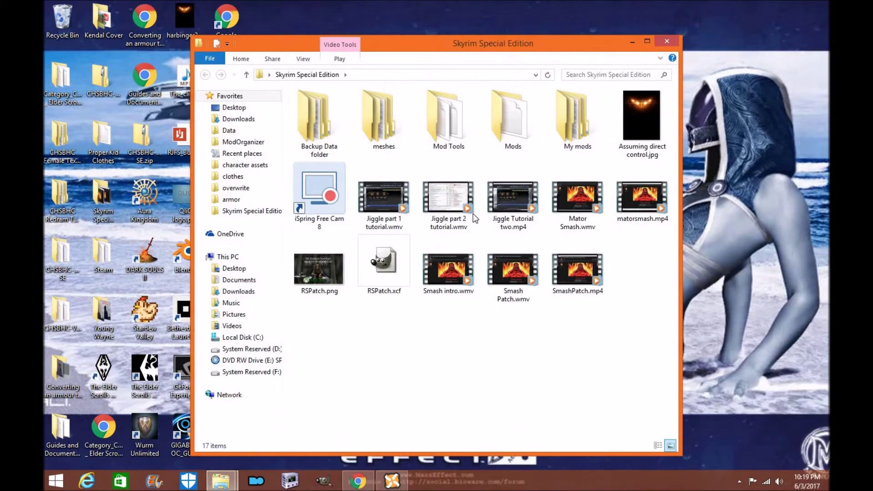
double_click(463, 138)
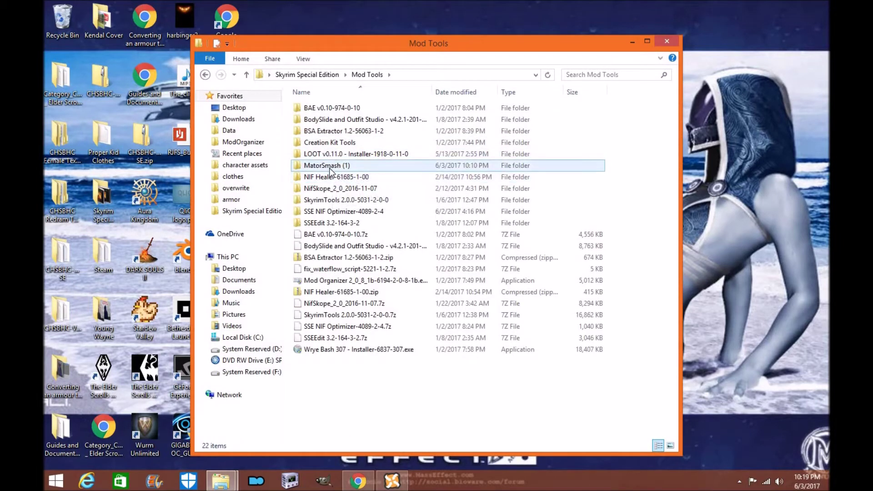
double_click(336, 165)
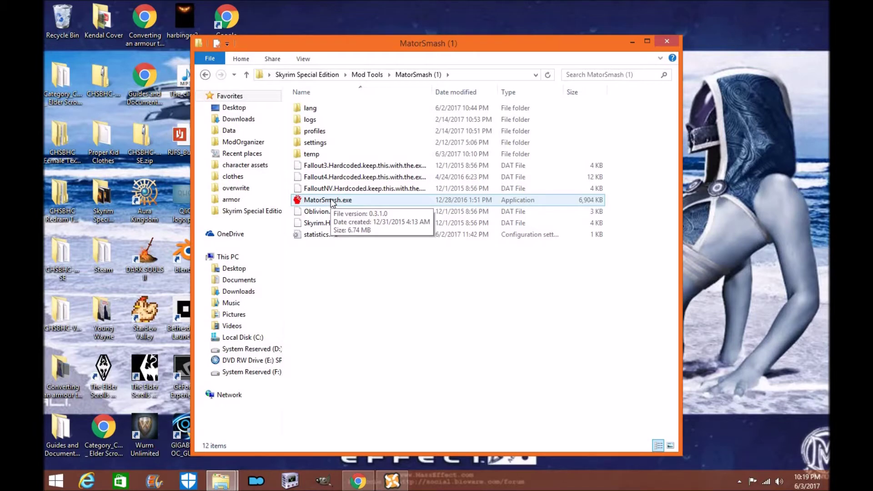
double_click(331, 200)
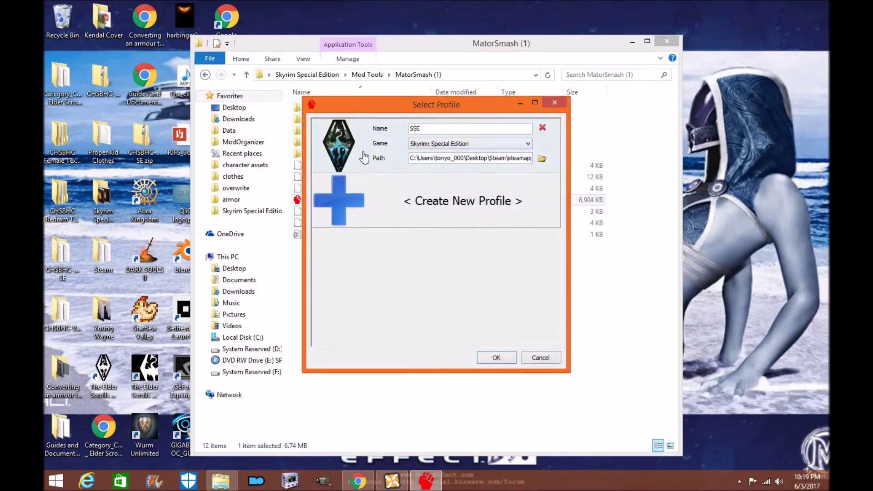
Step: Set the SSE profile's game to Skyrim: Special Edition, confirm it, then return to Nexus Mod Manager
click(513, 144)
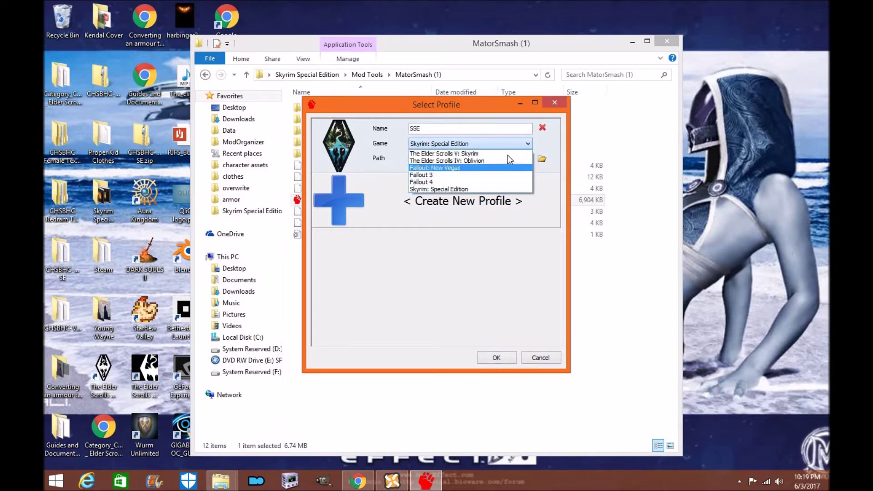
click(498, 189)
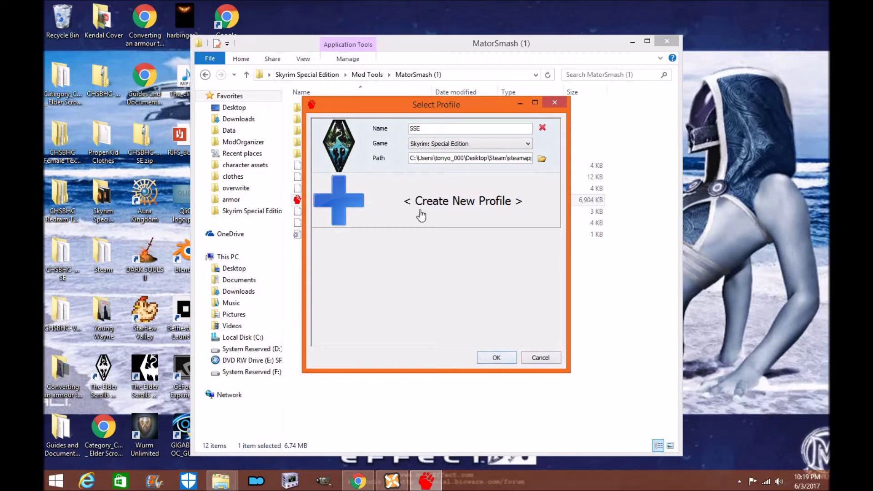
click(497, 358)
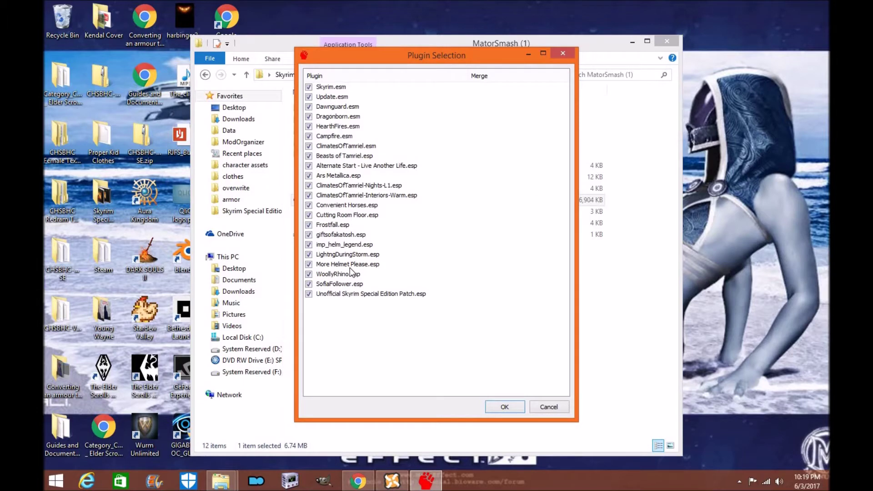
click(392, 481)
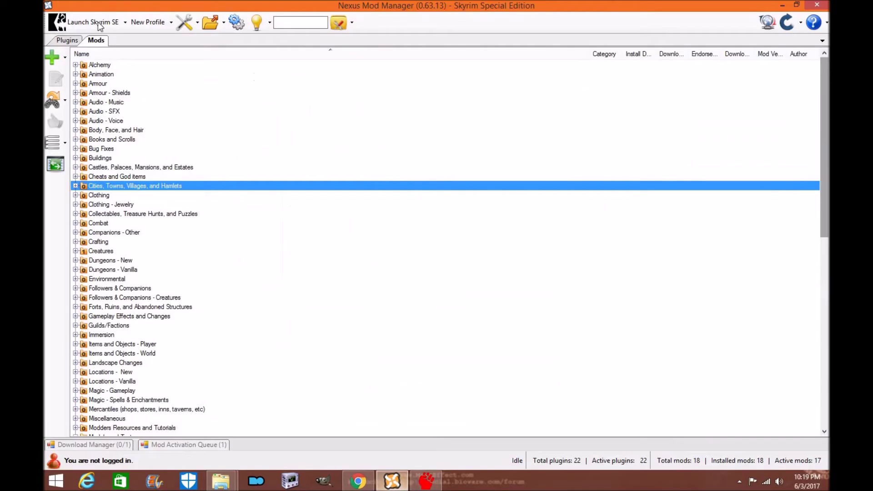
click(67, 40)
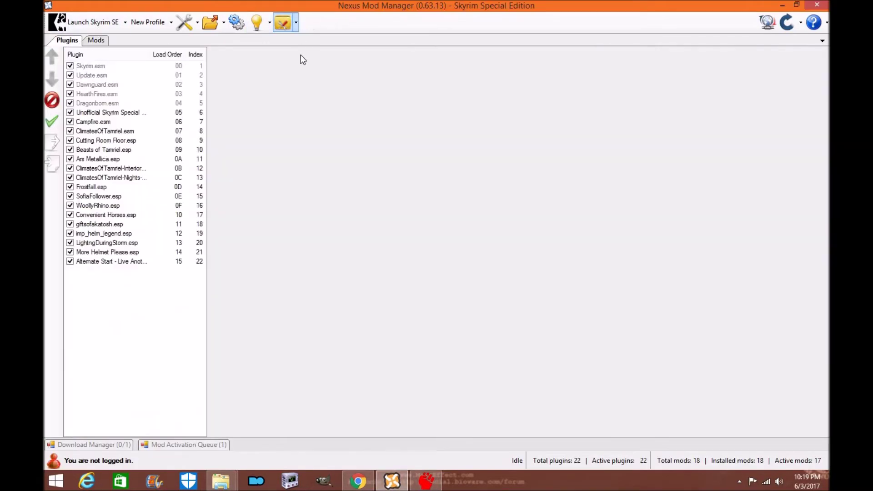
click(152, 112)
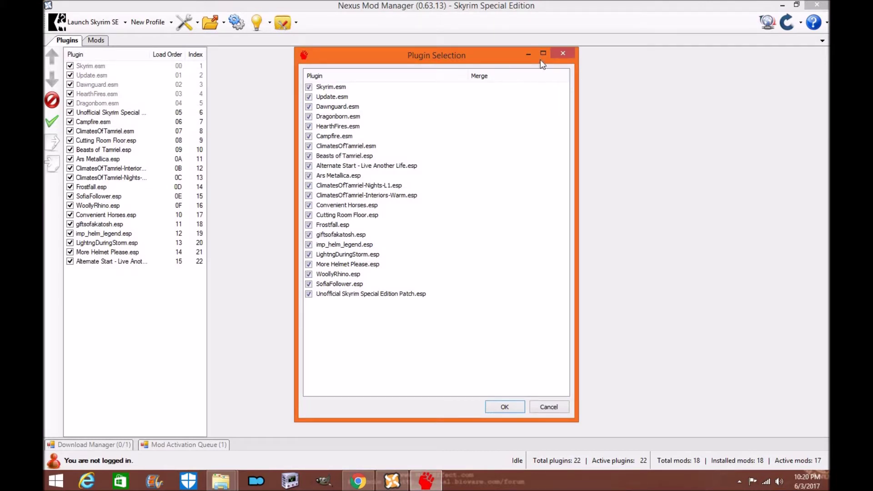
click(561, 53)
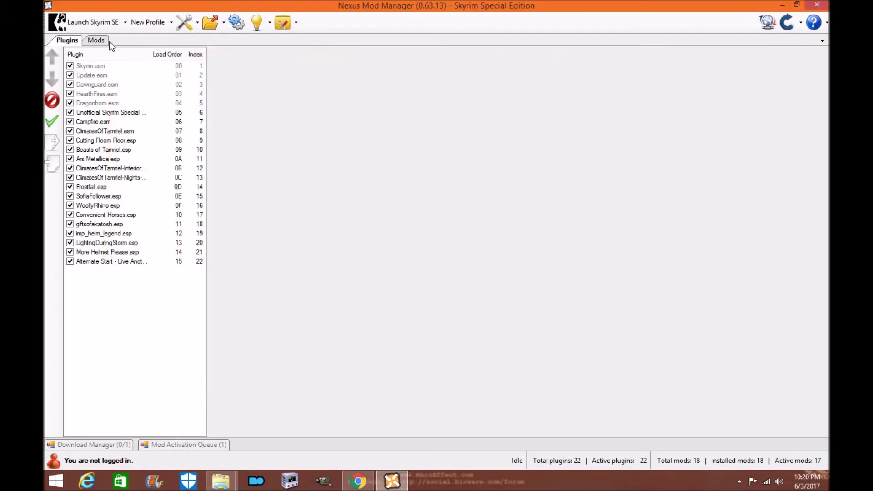
click(98, 40)
Step: Start Add Mod from File and browse the MatorSmash (2) folder before returning to Downloads
click(65, 57)
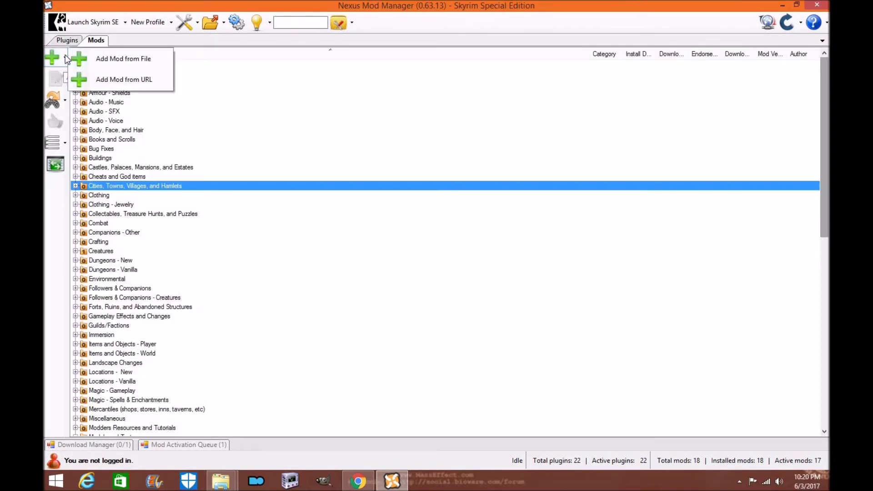
click(92, 60)
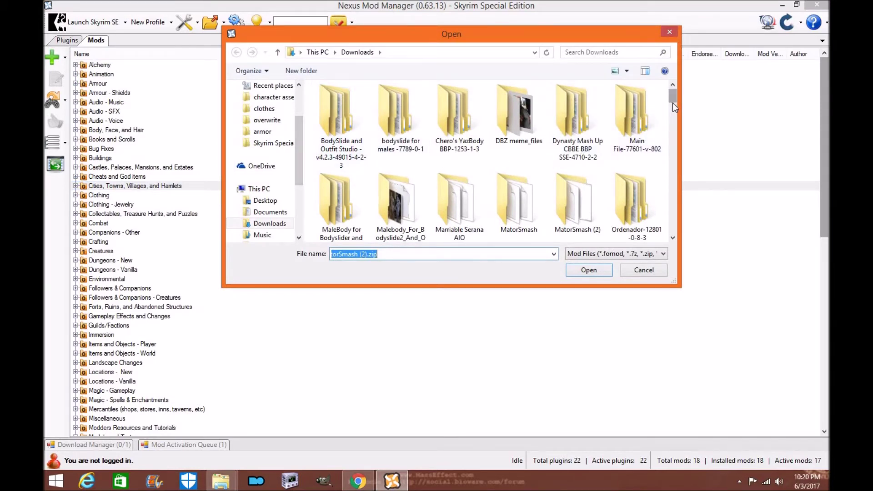
drag(673, 103, 673, 113)
click(577, 87)
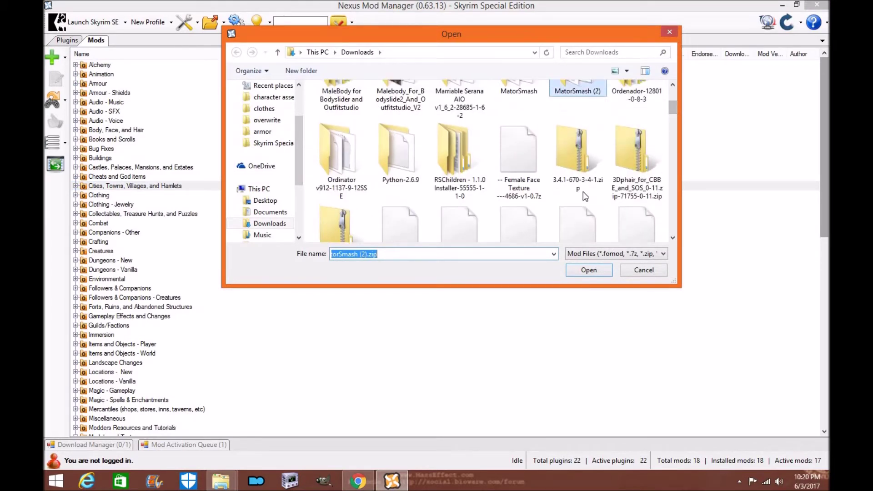
click(589, 271)
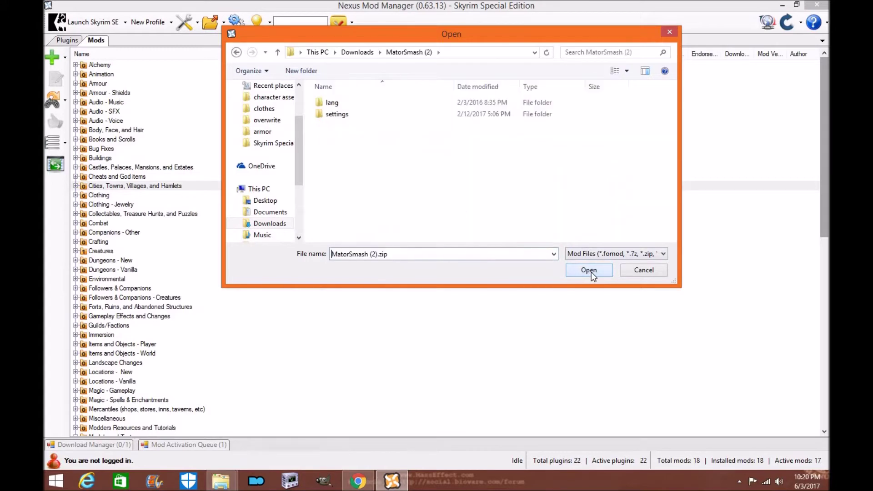
click(238, 53)
Step: Scroll Downloads to MatorSmash (3).zip and add that archive as a new mod
click(673, 237)
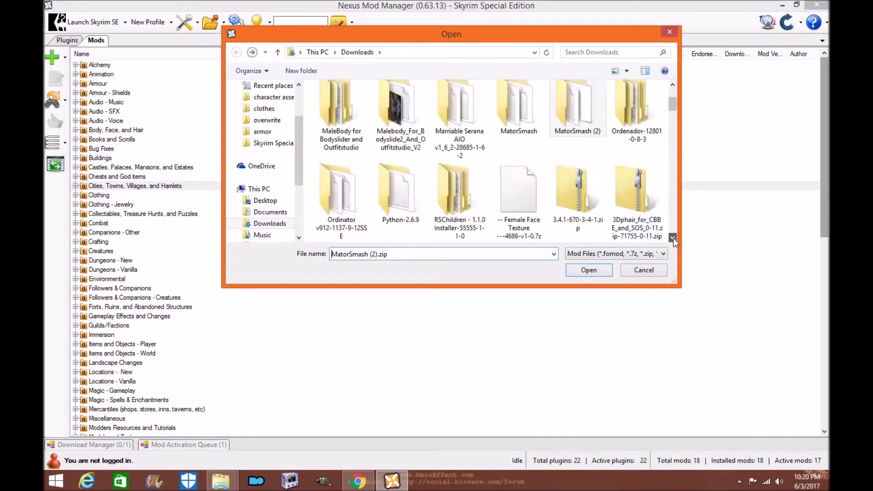
click(672, 238)
click(673, 238)
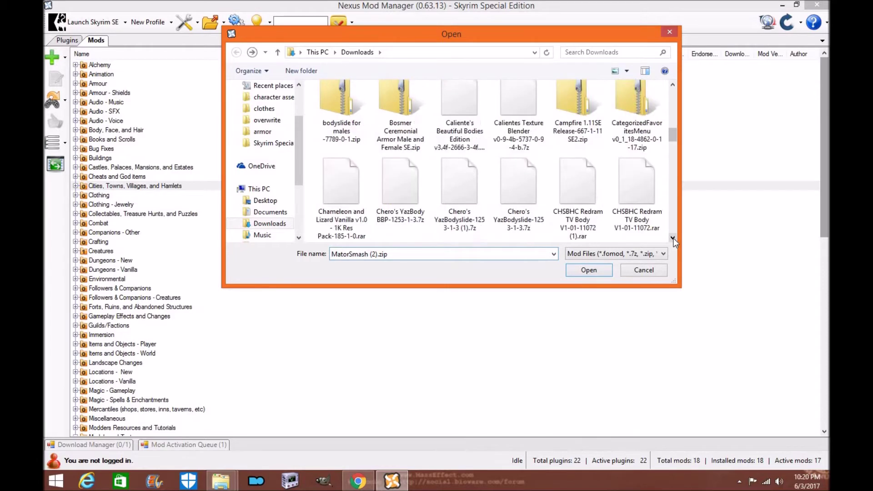
click(673, 238)
click(673, 238)
click(672, 238)
click(672, 238)
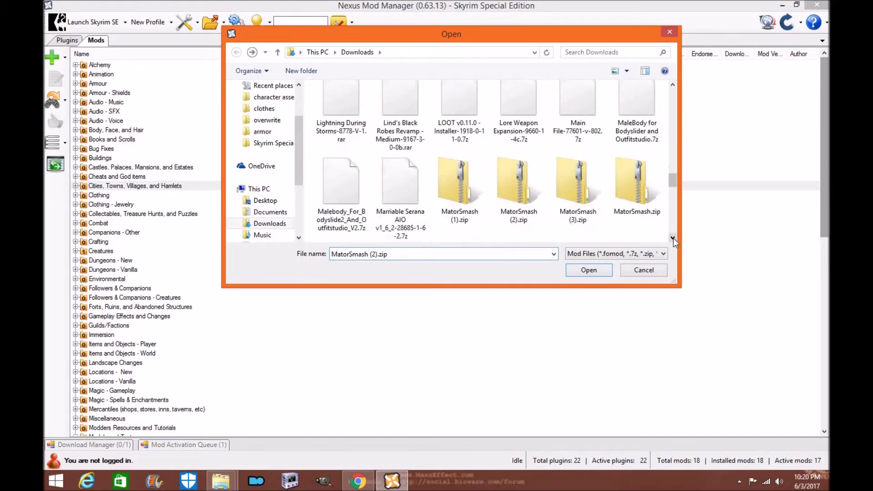
click(574, 210)
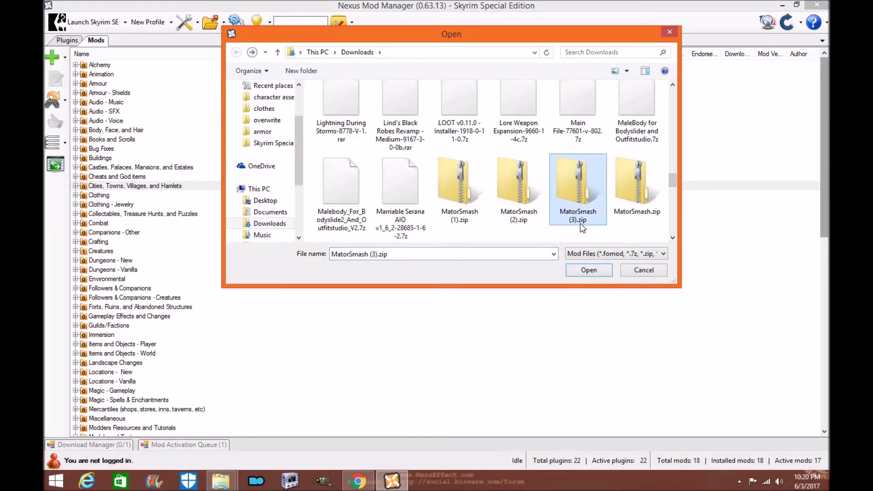
click(598, 274)
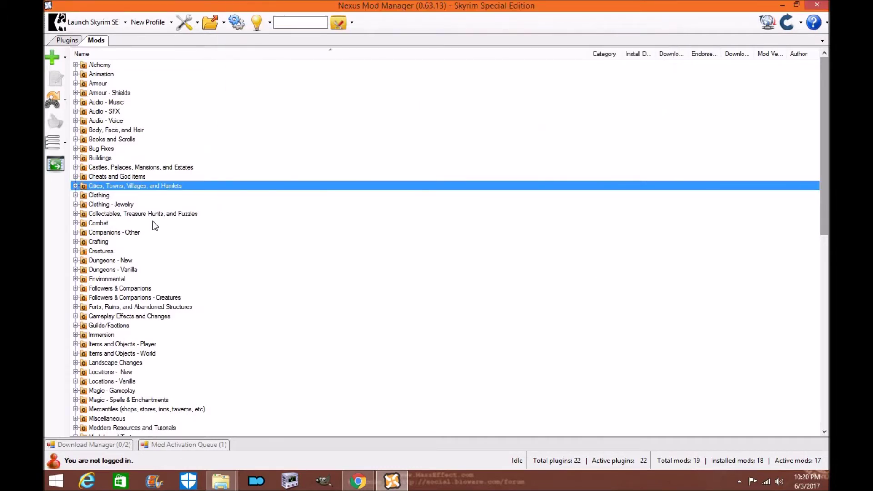
Step: Activate MatorSmash (3) from the Unassigned group in the Download Manager, then check Plugins and Mods
click(127, 445)
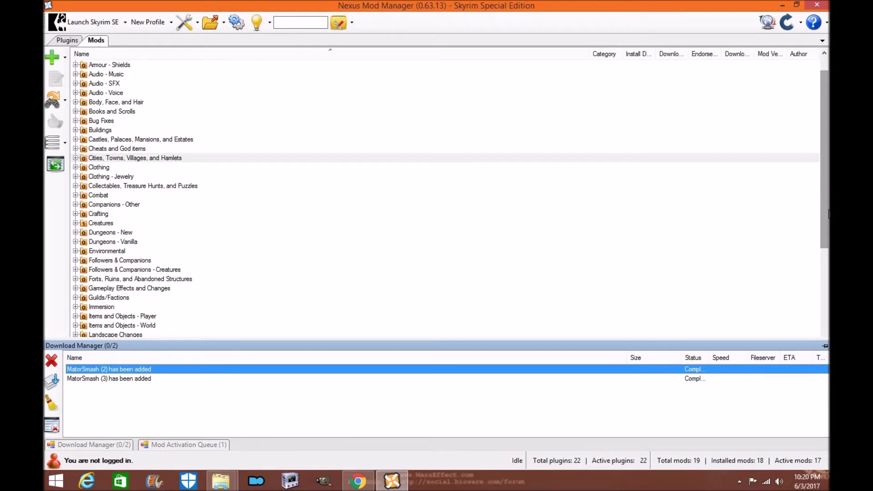
scroll(829, 214, down, 4)
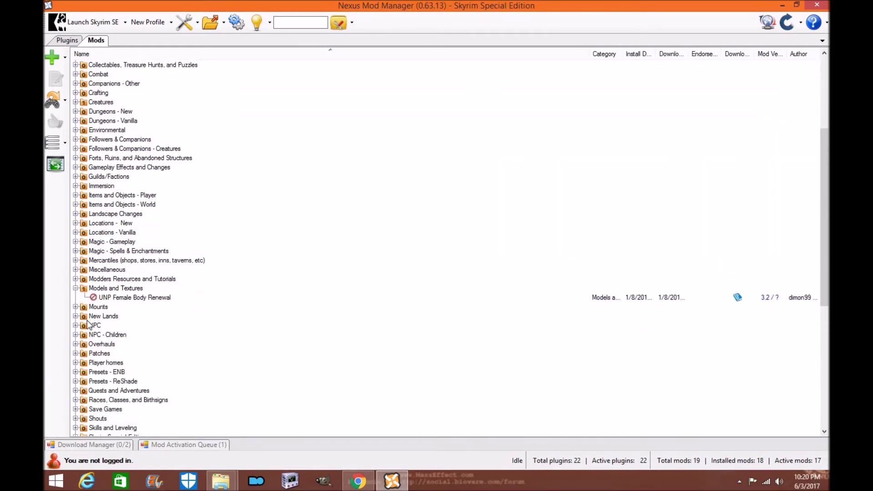
scroll(88, 324, down, 8)
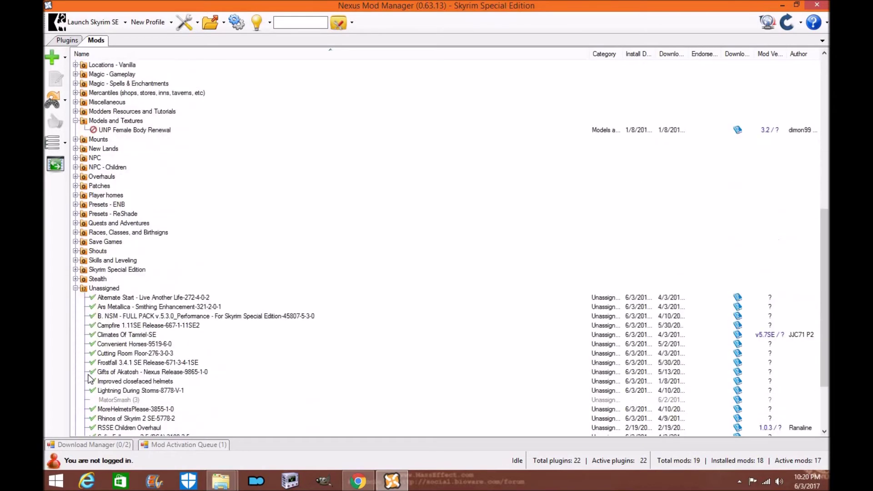
double_click(119, 346)
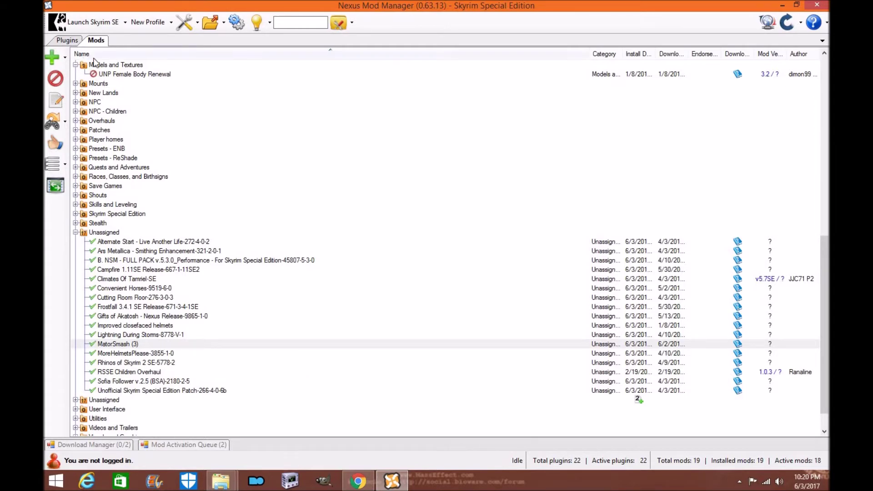
click(77, 41)
click(97, 41)
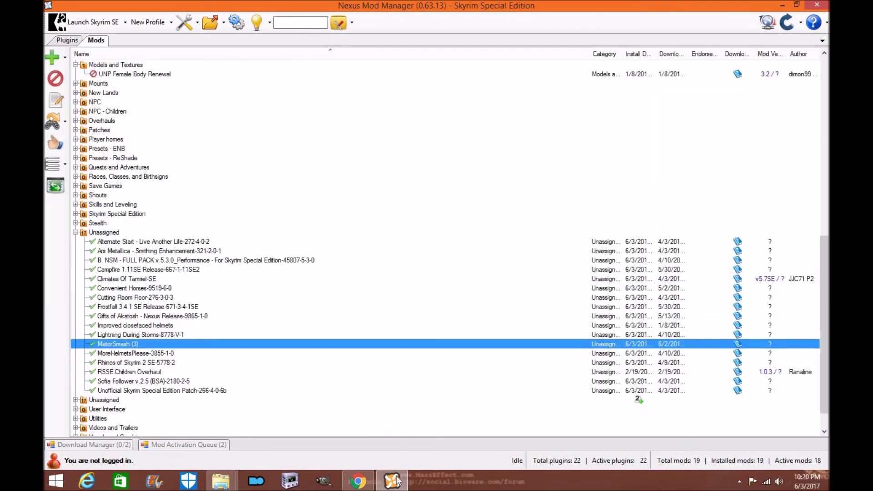
Step: In the Explorer window, go to Skyrim Special Edition's Data folder and run MatorSmash.exe
mouse_move(221, 485)
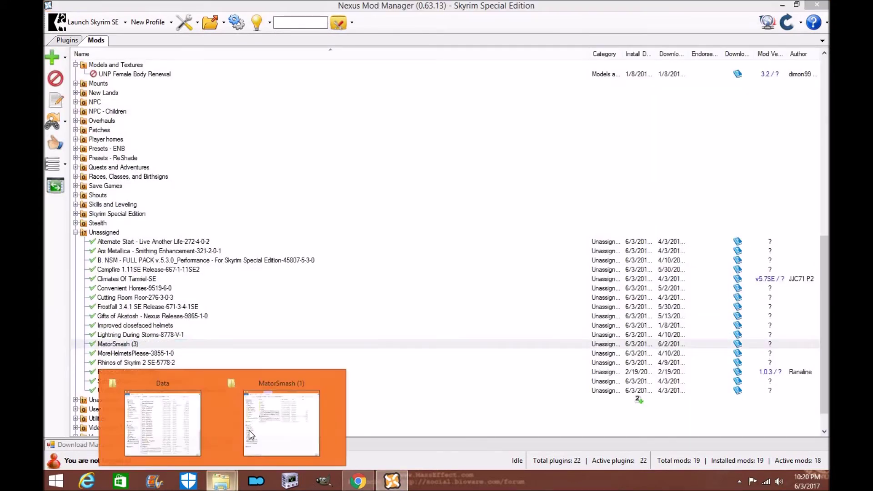
click(273, 411)
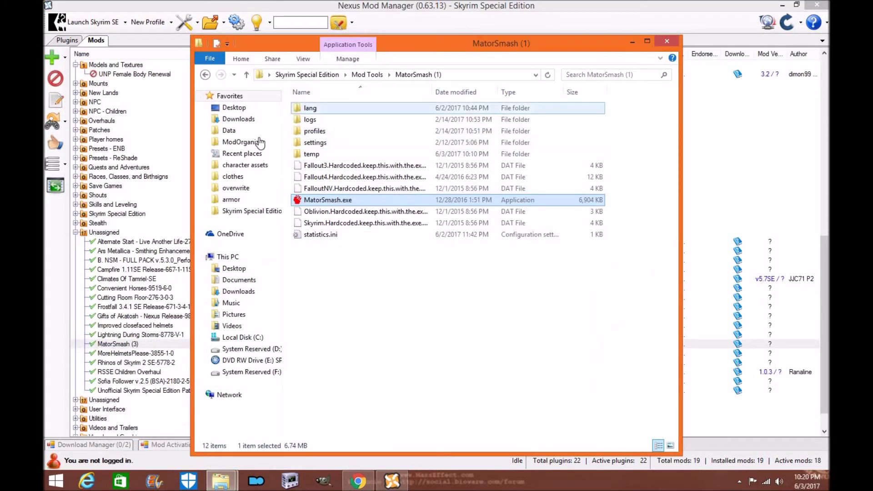
click(248, 211)
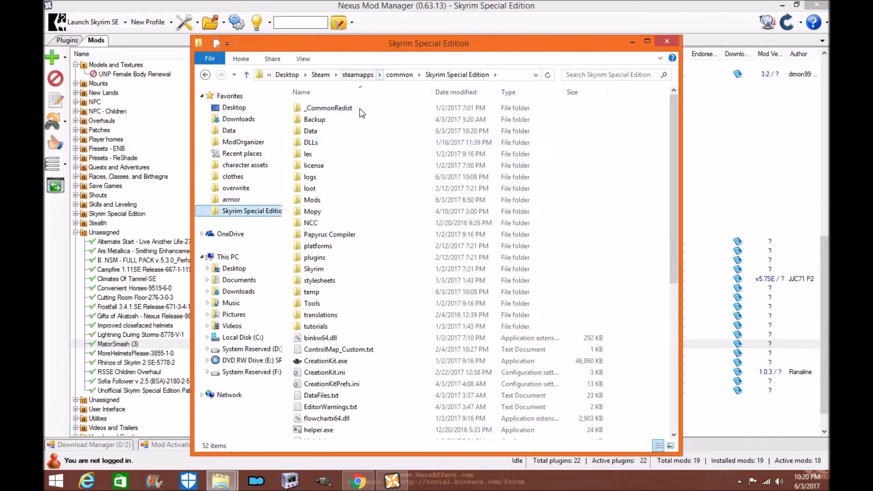
double_click(315, 130)
scroll(349, 188, down, 15)
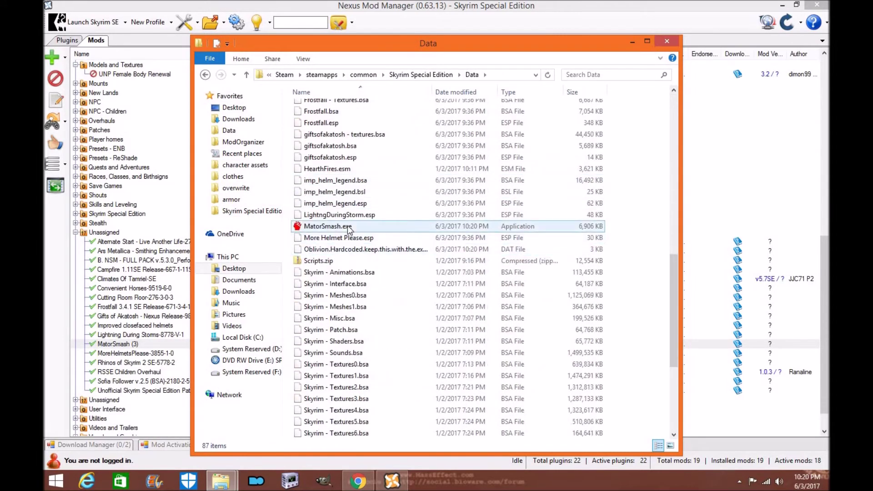
double_click(347, 226)
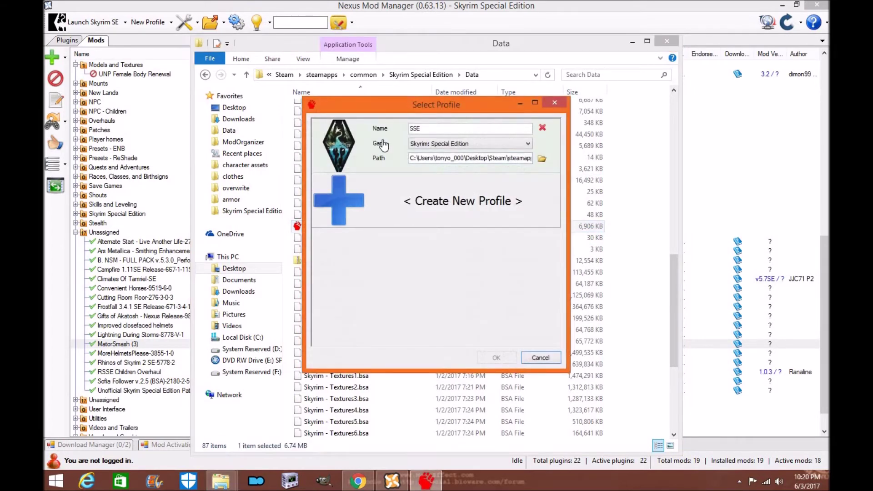
Step: Accept the SSE profile, tick the Skyrim, Update, Dawnguard, HearthFires and Dragonborn masters, load, and maximize
click(499, 357)
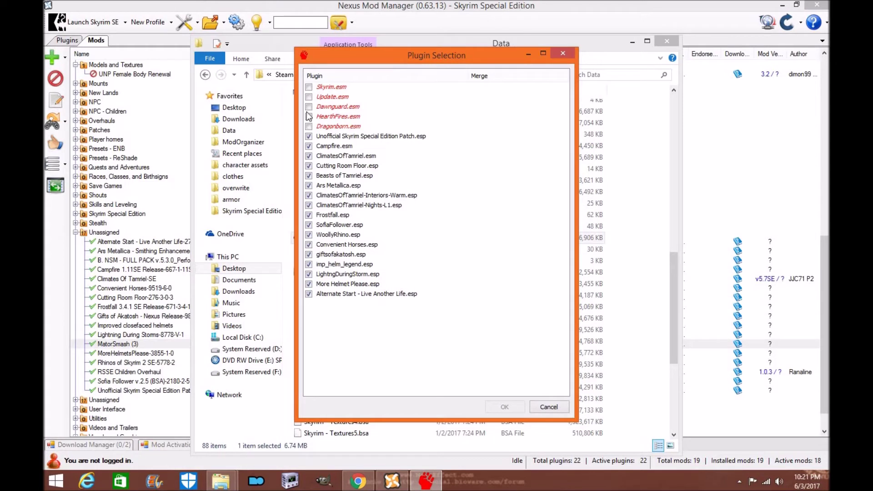
click(309, 86)
click(309, 96)
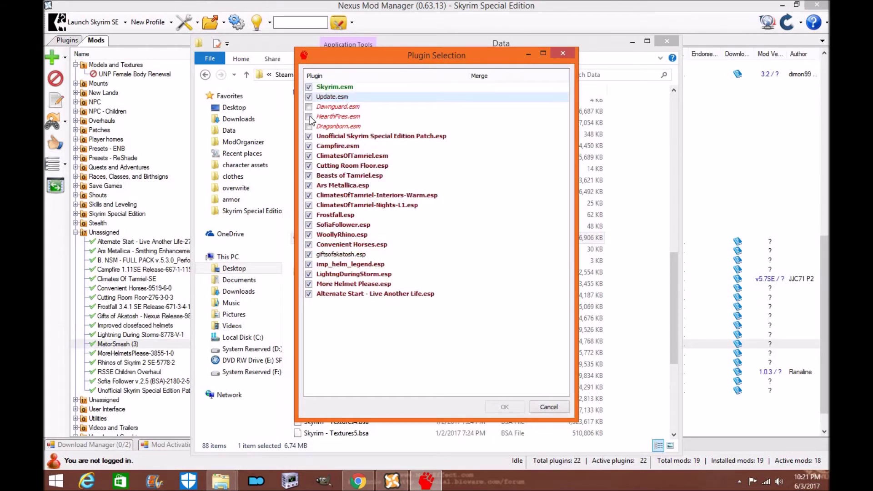
click(308, 106)
click(308, 117)
click(309, 126)
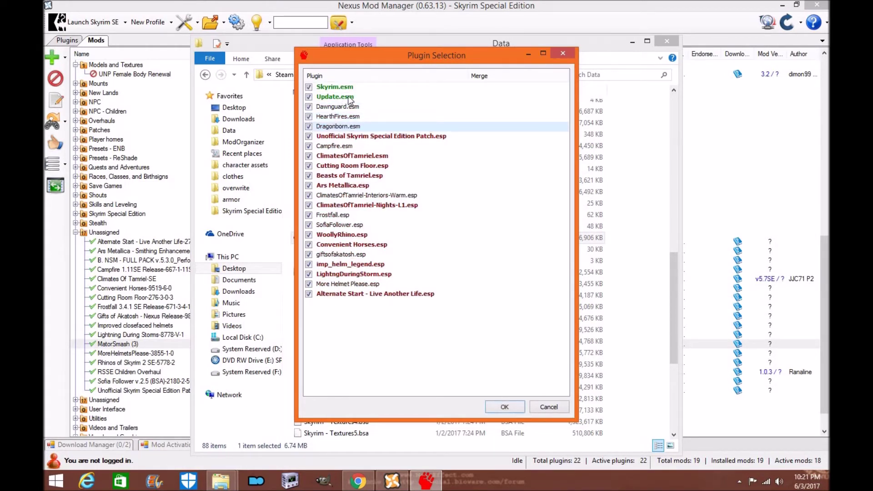
click(505, 407)
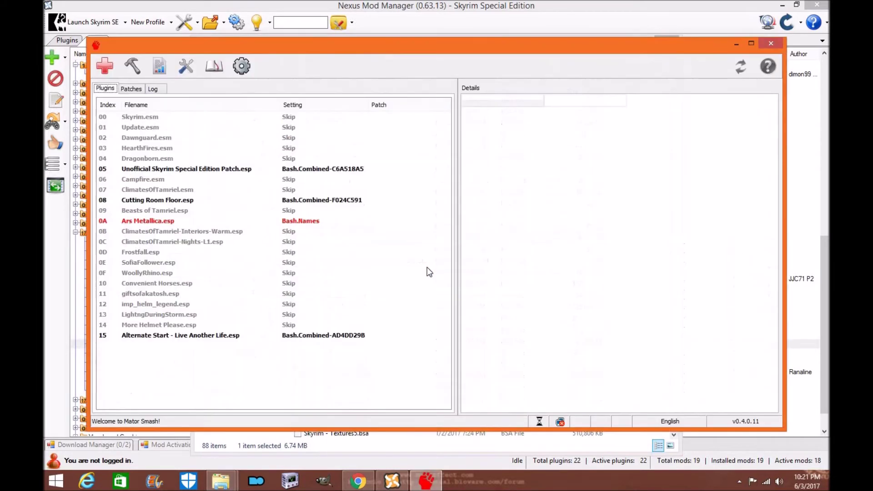
click(751, 43)
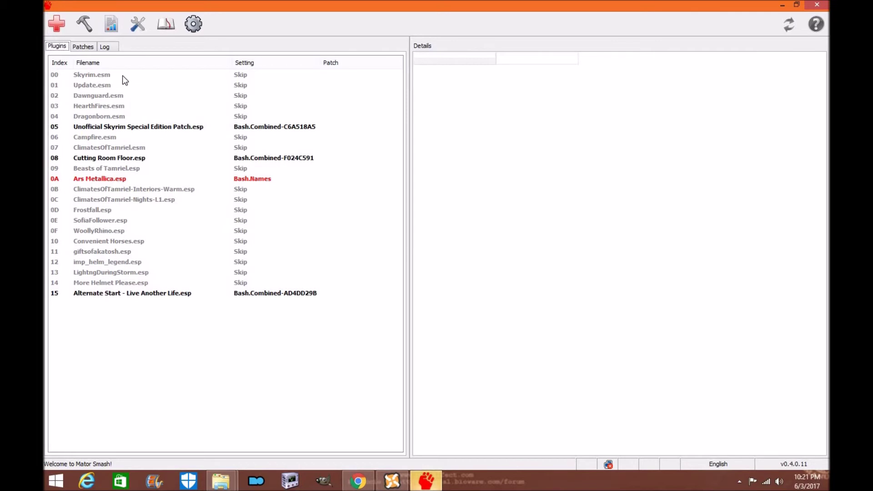
Step: Select all plugins, Skyrim.esm through Alternate Start - Live Another Life.esp, and assign Smash.All
click(96, 76)
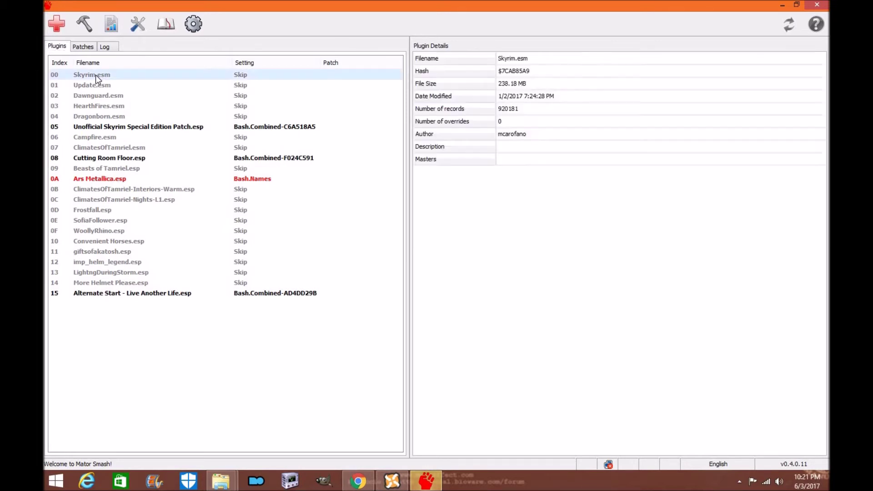
shift+click(100, 294)
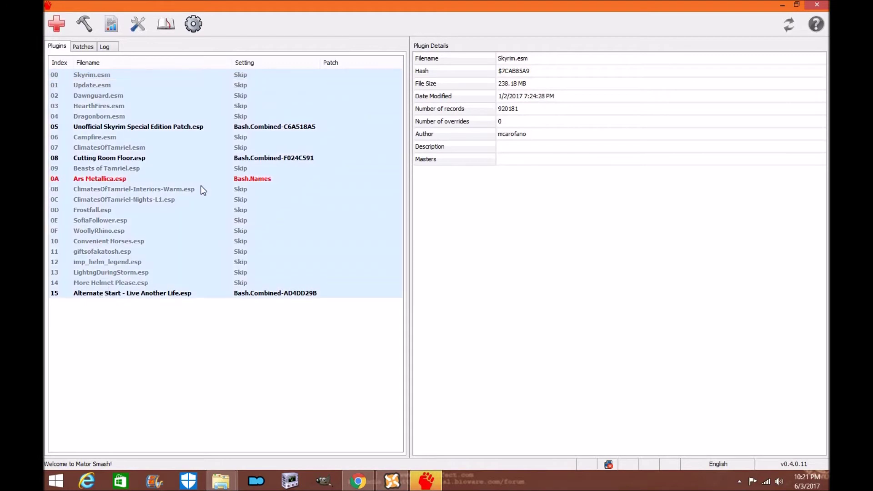
right_click(240, 104)
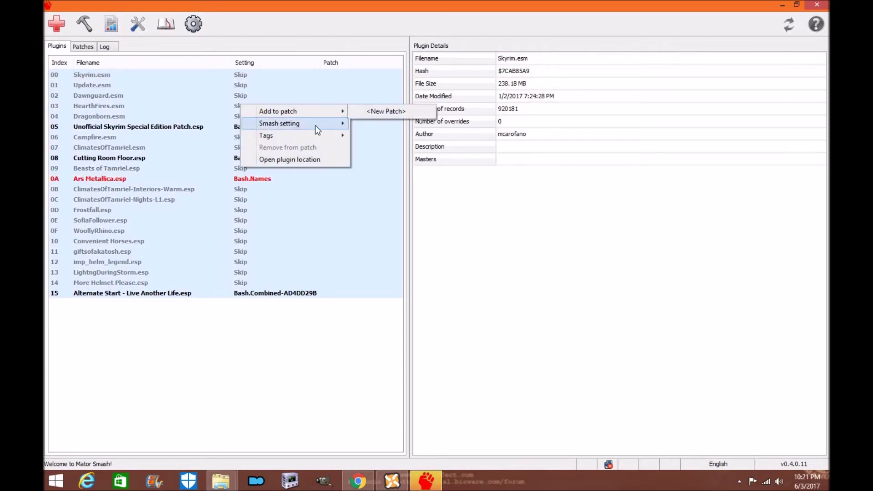
mouse_move(318, 126)
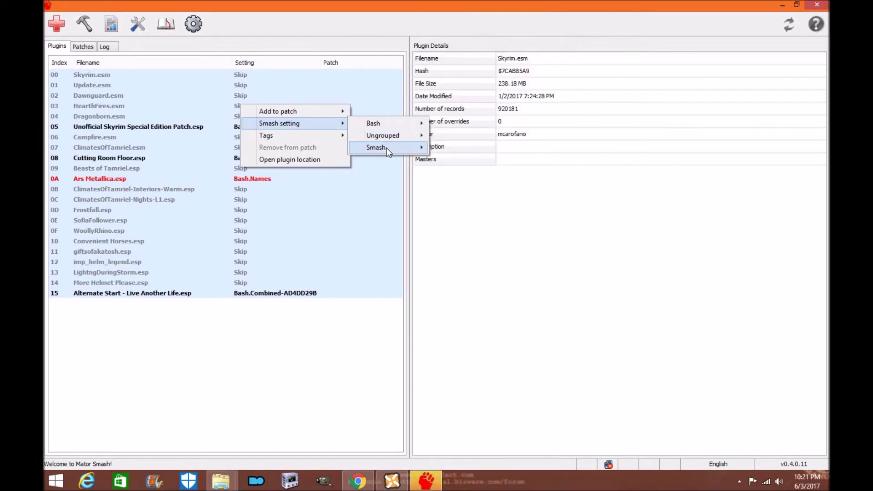
mouse_move(388, 151)
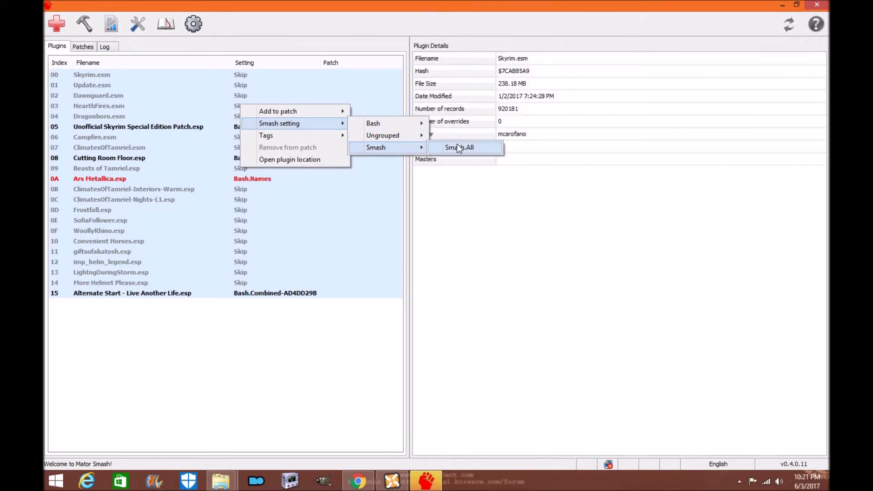
click(458, 148)
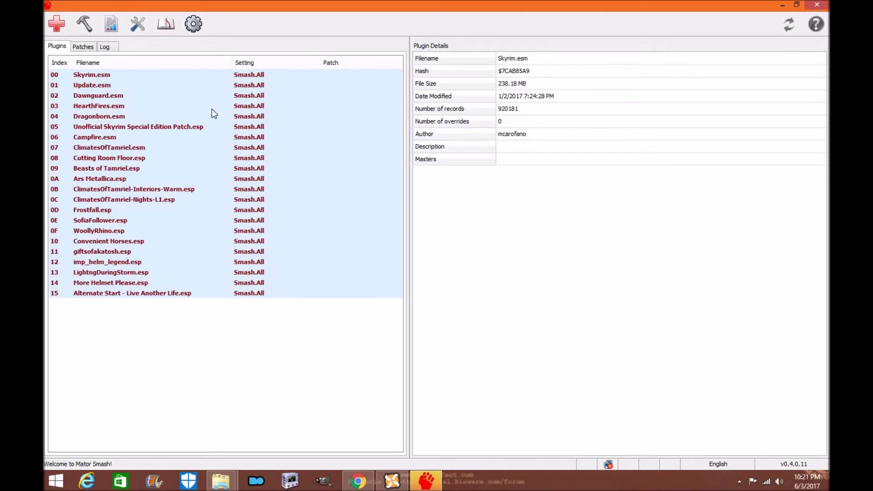
Step: Check Mator Smash's Patches and Log tabs, then return to the plugin list
click(87, 49)
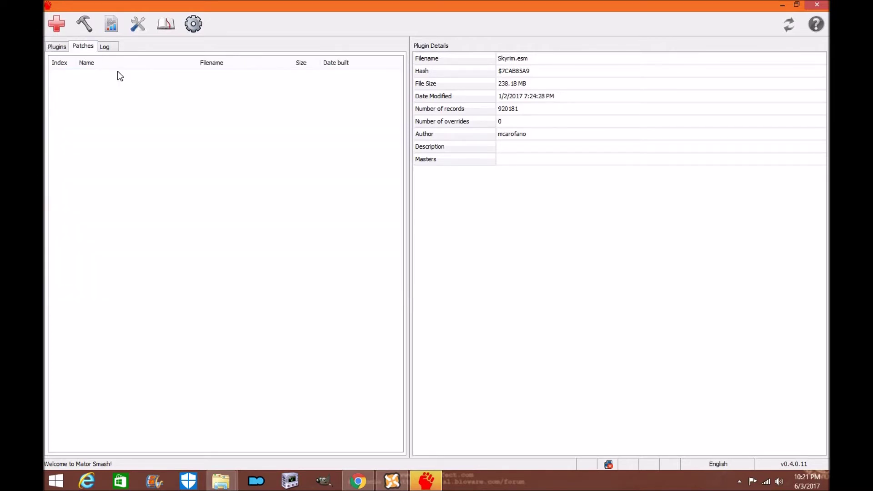
click(105, 46)
click(83, 46)
click(59, 47)
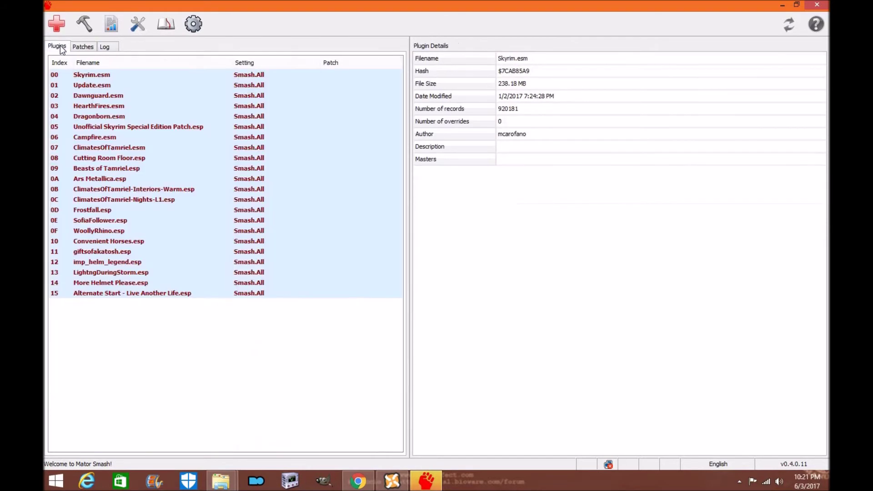
Step: Assign all 22 plugins to a new patch named 'Smash Patch' with filename SmashPatch.esp
right_click(97, 81)
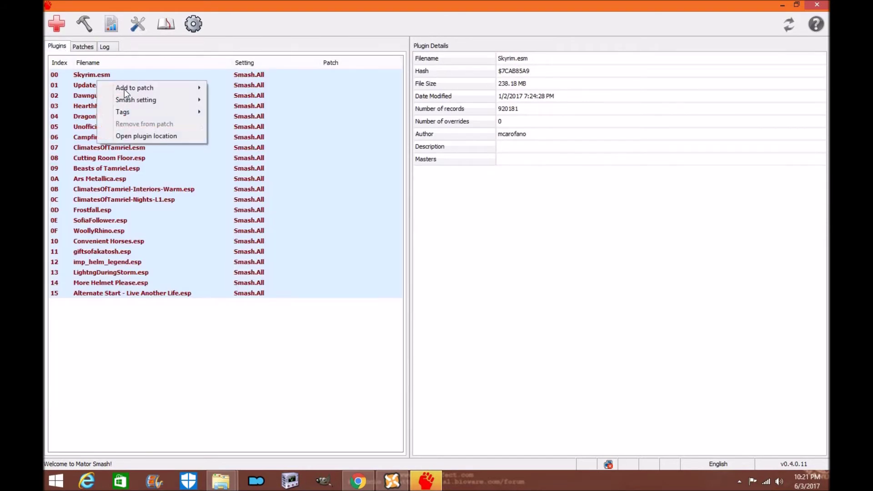
mouse_move(124, 88)
click(235, 88)
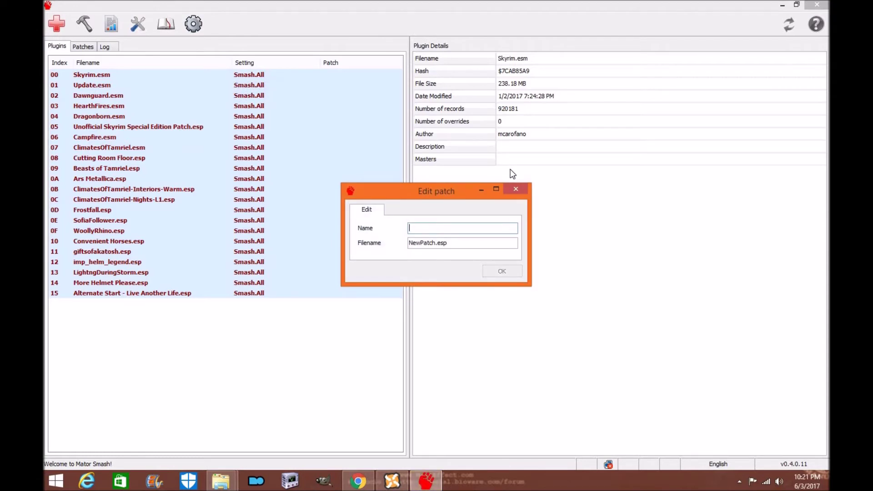
text(Smas)
click(427, 228)
click(436, 244)
key(BackSpace)
key(BackSpace)
key(BackSpace)
key(BackSpace)
key(BackSpace)
key(BackSpace)
key(BackSpace)
key(BackSpace)
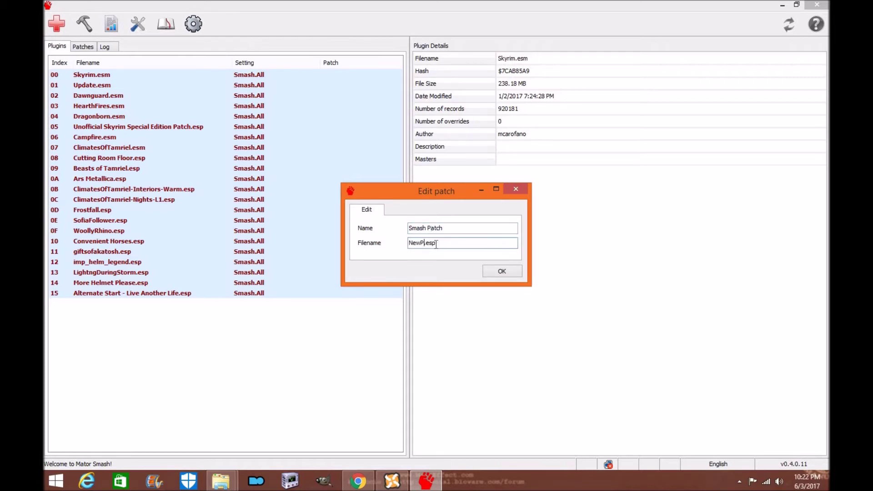
text(SmashPatch)
click(515, 271)
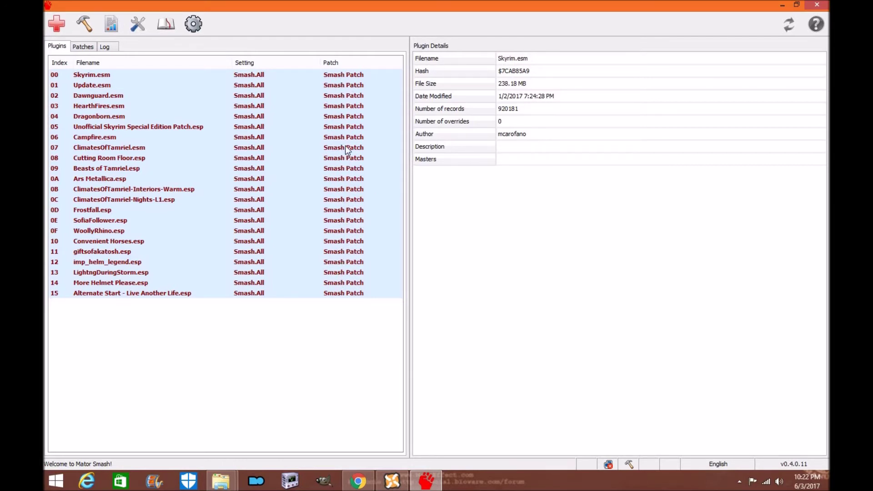
Step: Build the Smash Patch, review its detailed log, and dismiss the finished report
click(94, 28)
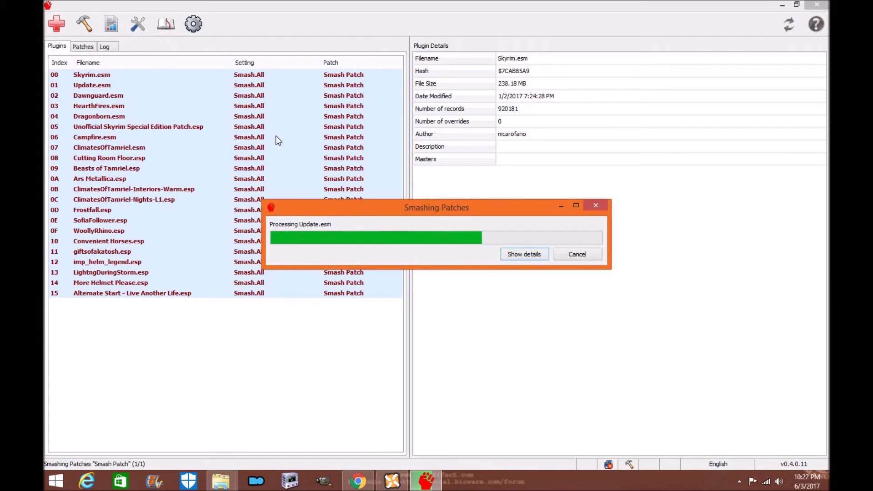
click(524, 254)
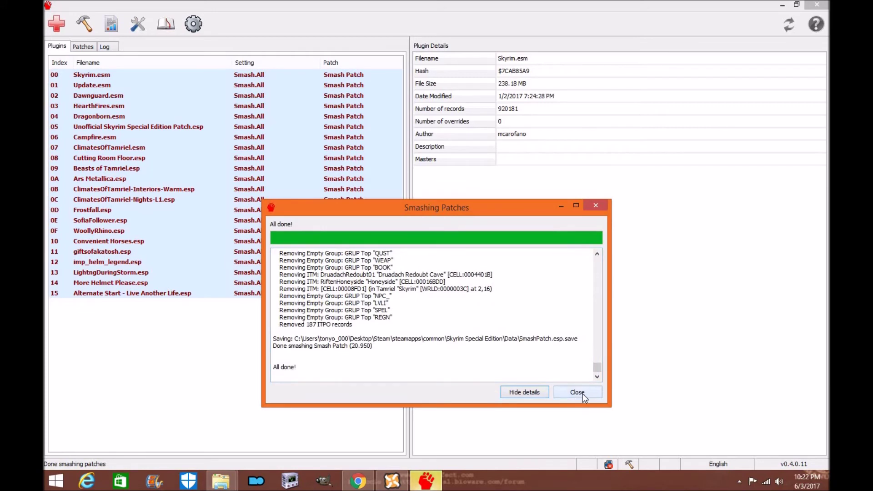
click(582, 393)
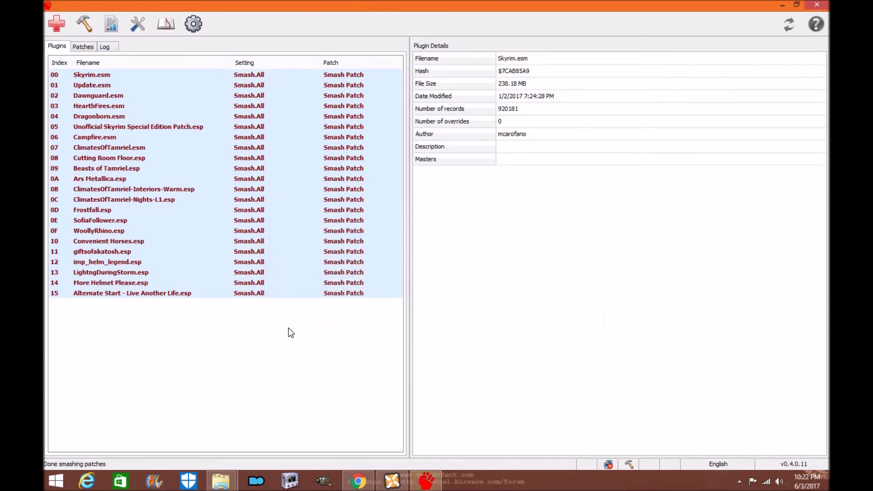
Step: Open the Smash Patch's Data folder in File Explorer from the Patches list
click(86, 47)
click(125, 78)
right_click(124, 77)
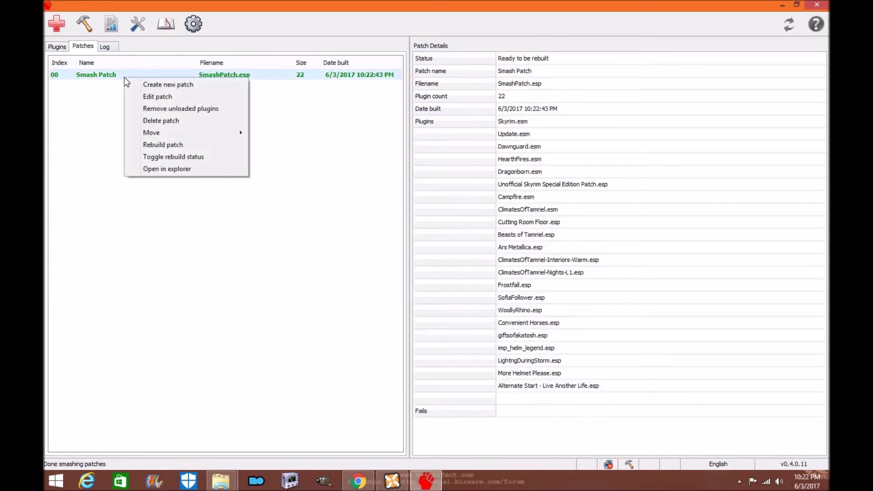
click(168, 169)
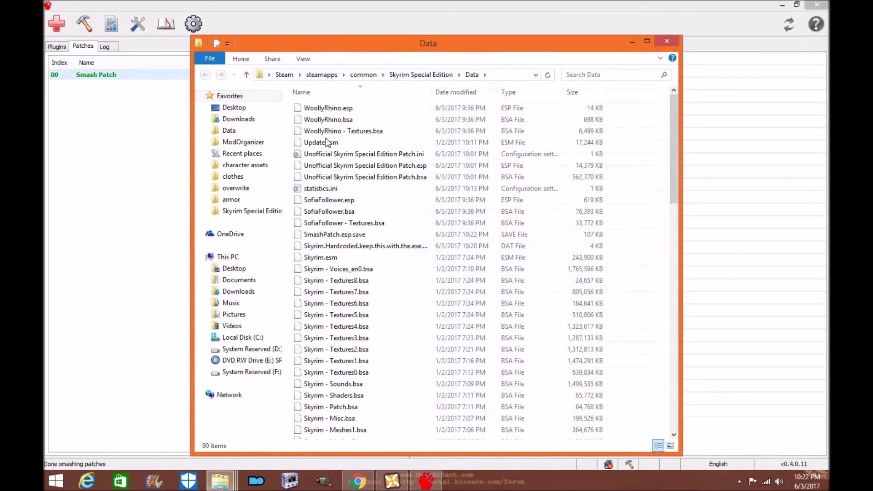
Step: Look over SmashPatch.esp in the Data folder, then close Explorer and Mator Smash
scroll(372, 167, down, 13)
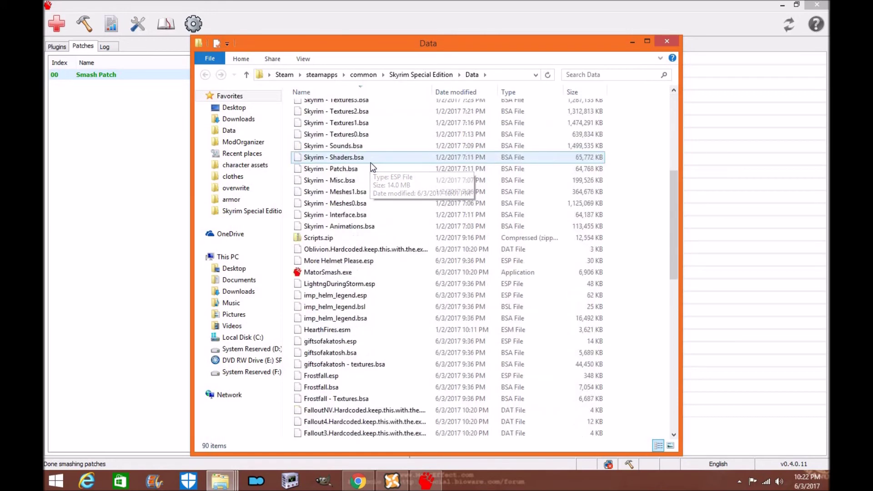
scroll(372, 168, down, 6)
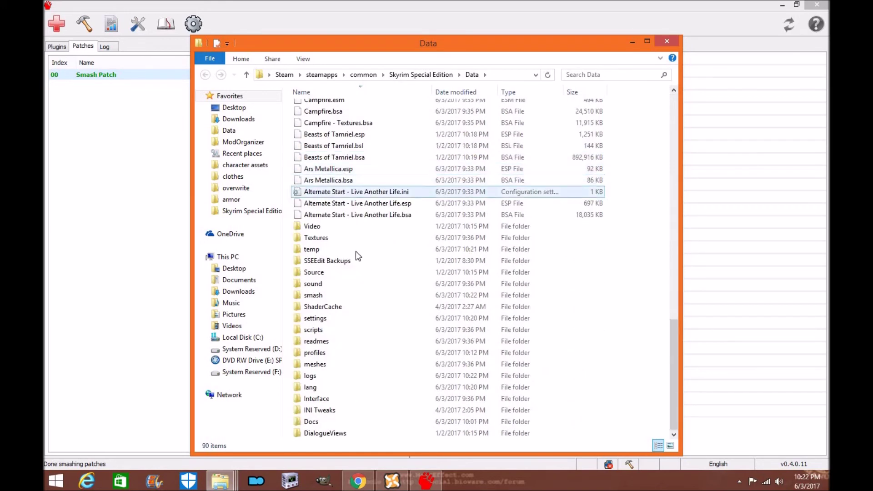
scroll(367, 314, up, 20)
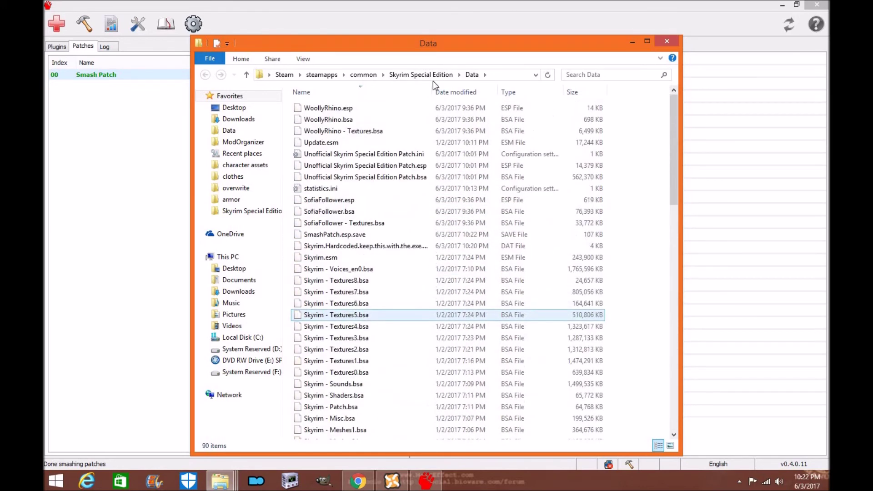
click(667, 41)
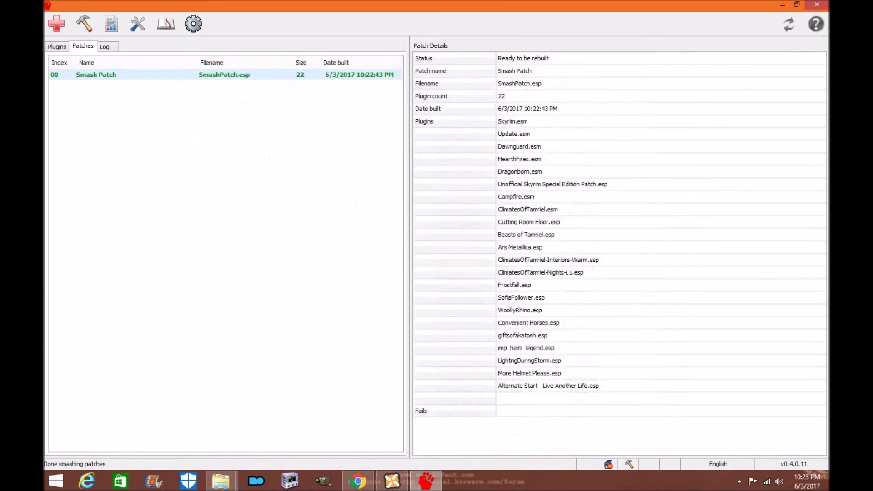
click(825, 6)
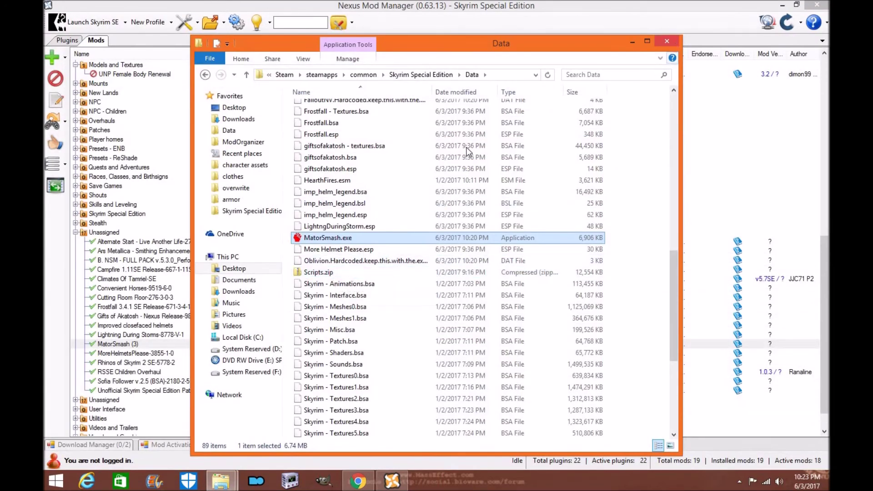
key(alt+Tab)
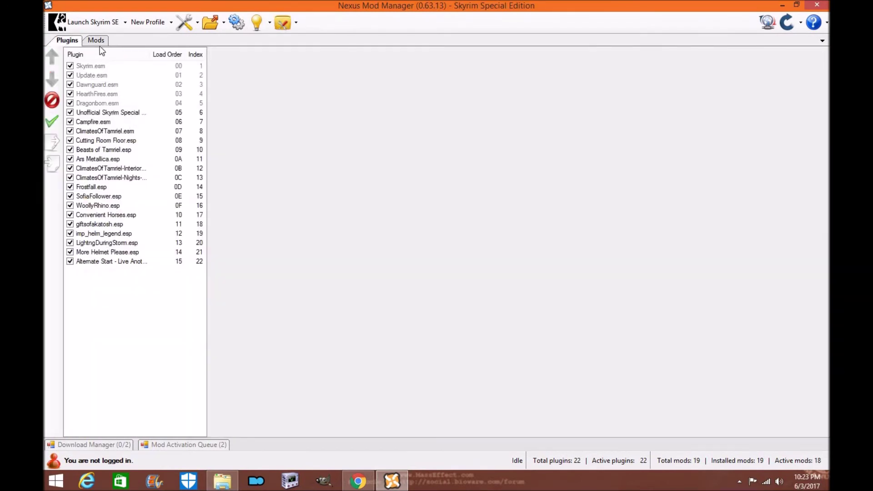
Step: Restart Nexus Mod Manager for Skyrim Special Edition so SmashPatch.esp shows as the 23rd plugin
click(820, 7)
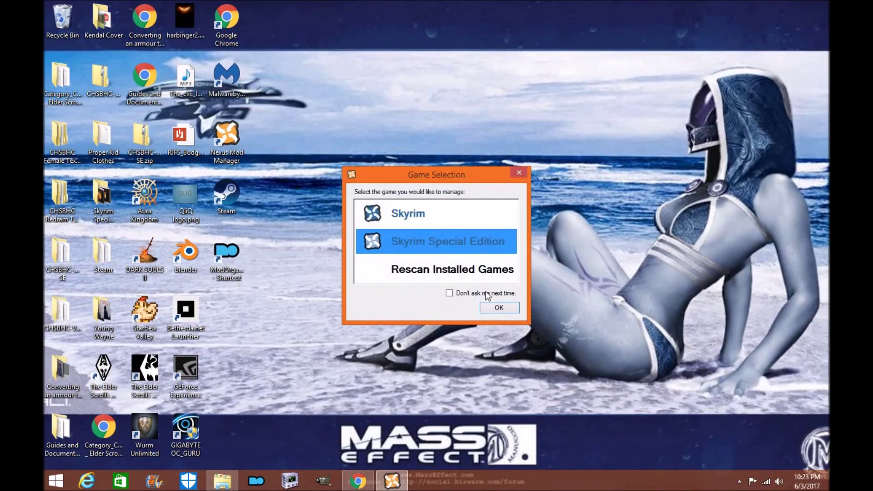
click(498, 308)
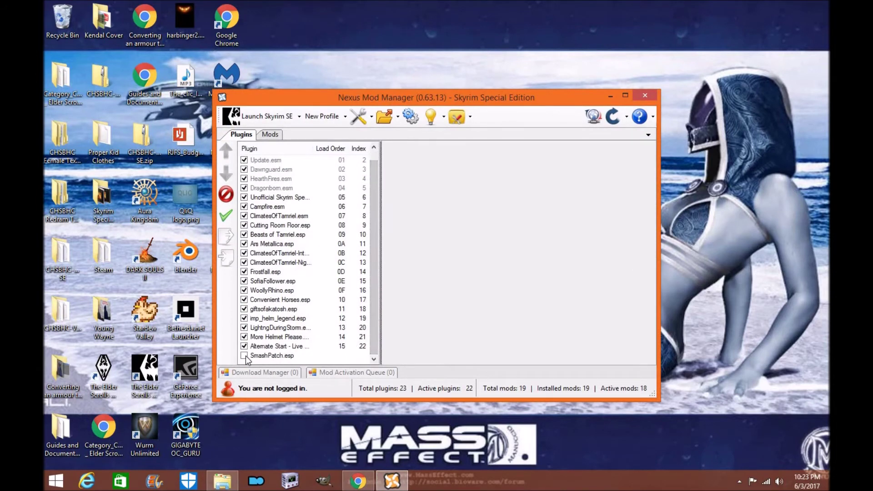
Step: Launch SSEEdit from Supported Tools and load all ticked plugins including SmashPatch.esp
click(469, 118)
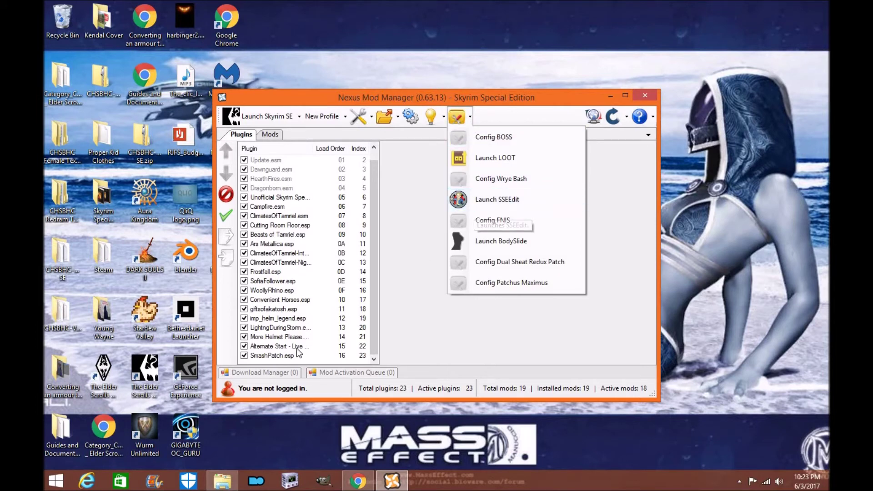
click(495, 201)
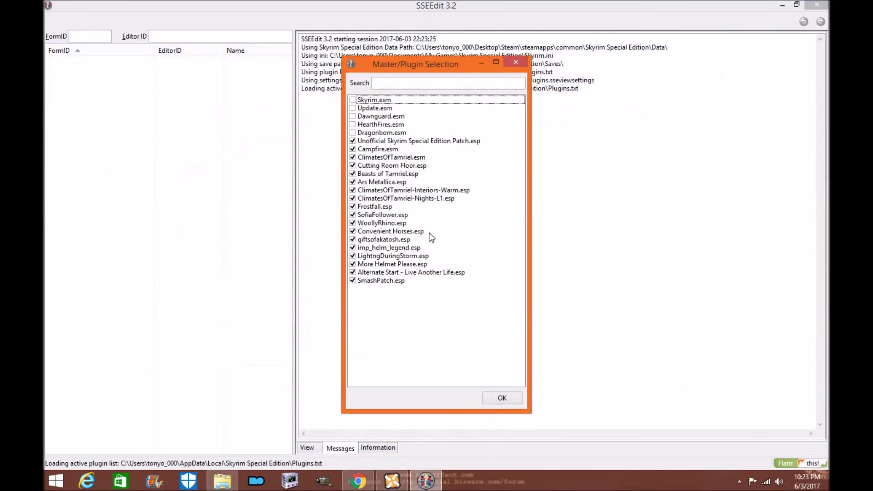
click(511, 402)
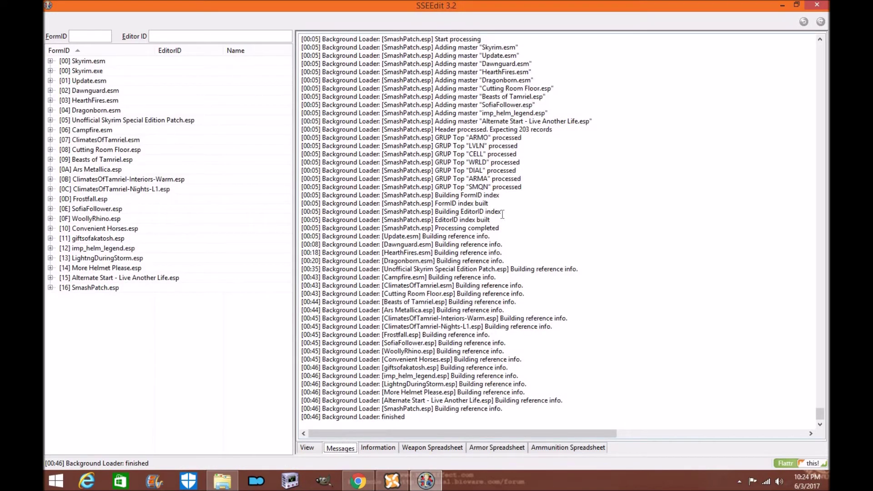
Step: Run SSEEdit's Apply Filter with conflict-status options across all loaded plugins
right_click(112, 289)
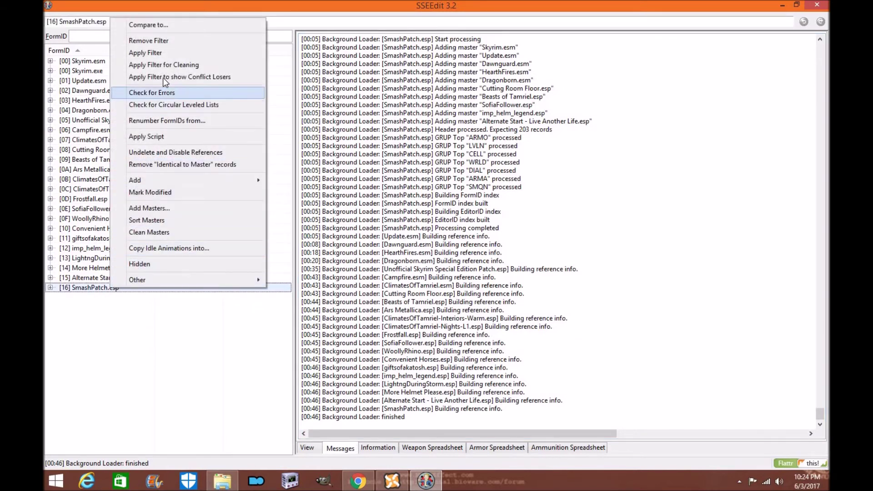
click(146, 53)
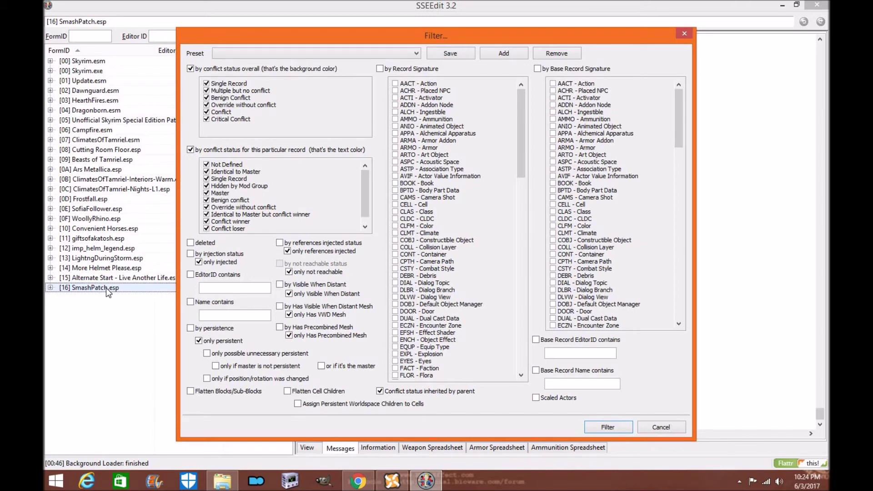
click(609, 427)
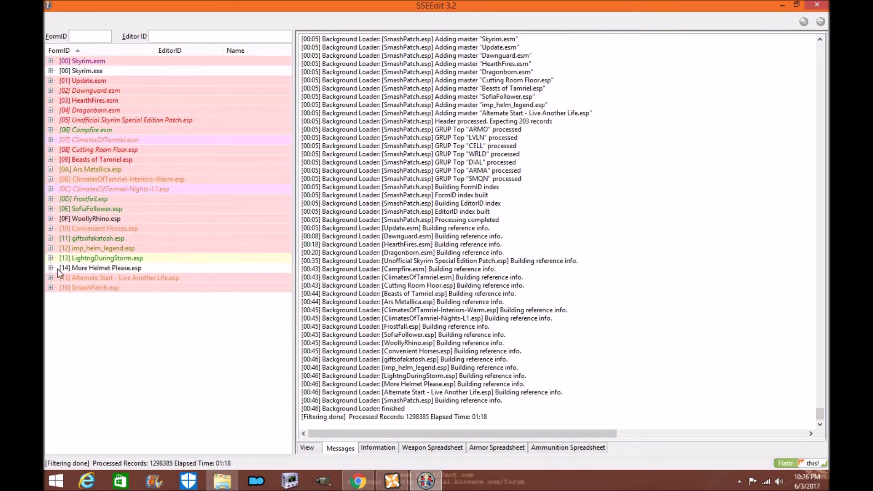
Step: Compare SmashPatch.esp's dialog response 000AC95C under topic 000ABD87 across plugins
click(51, 288)
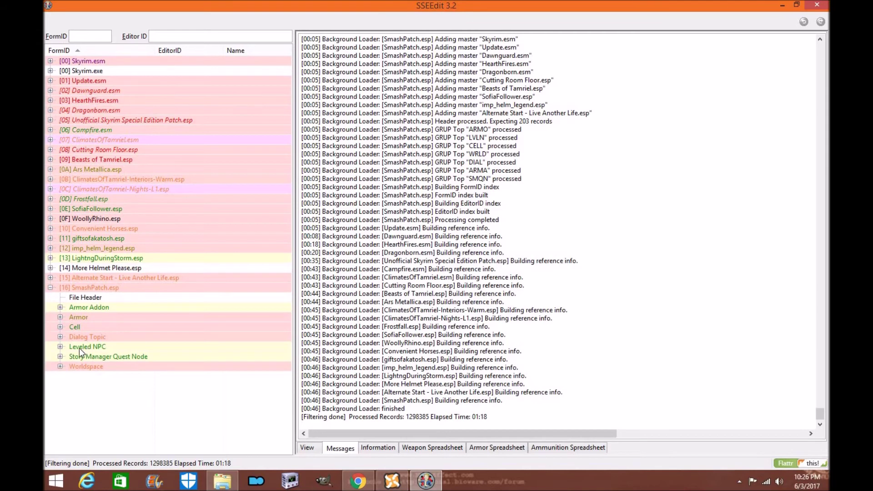
click(60, 337)
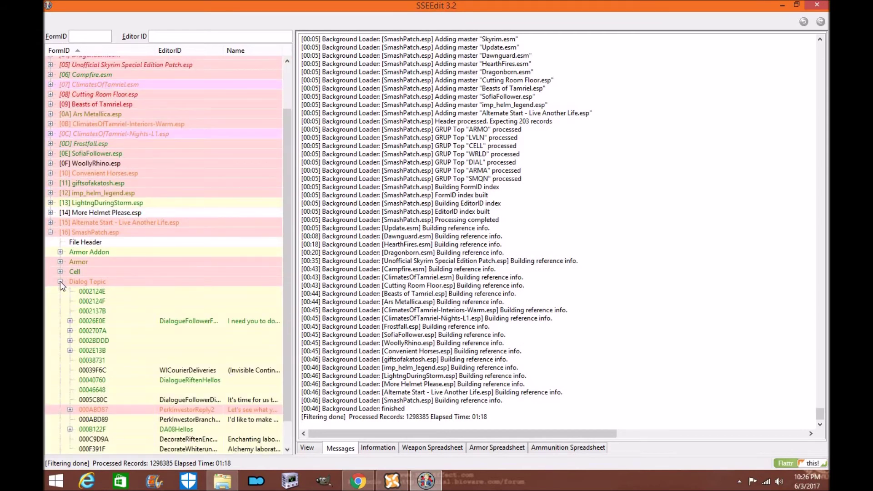
scroll(172, 304, down, 1)
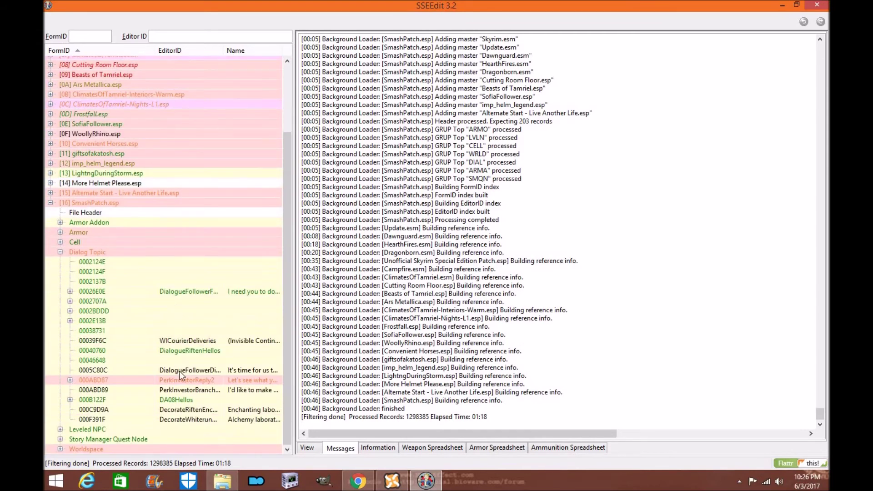
click(70, 380)
click(104, 390)
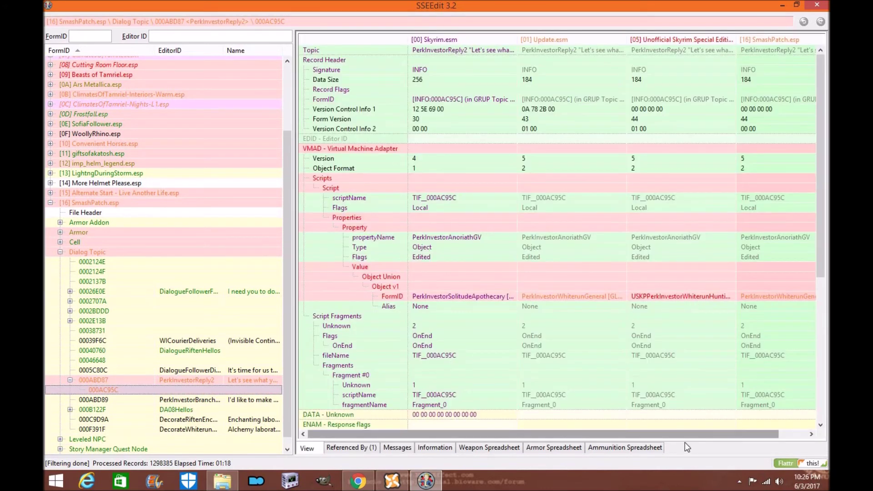
drag(686, 435, 718, 435)
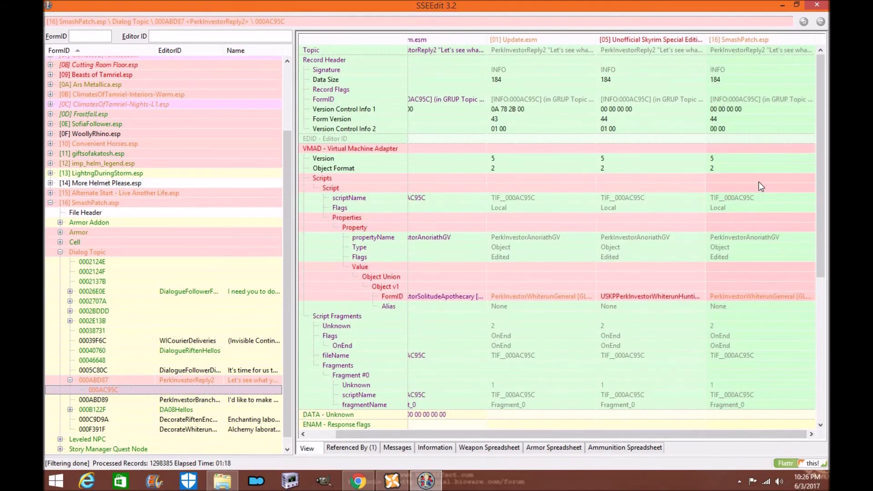
scroll(759, 181, down, 8)
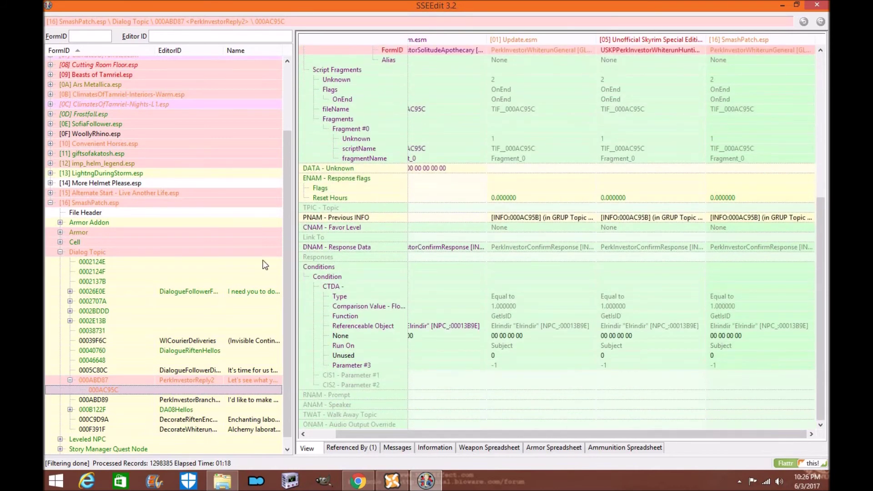
drag(285, 239, 299, 139)
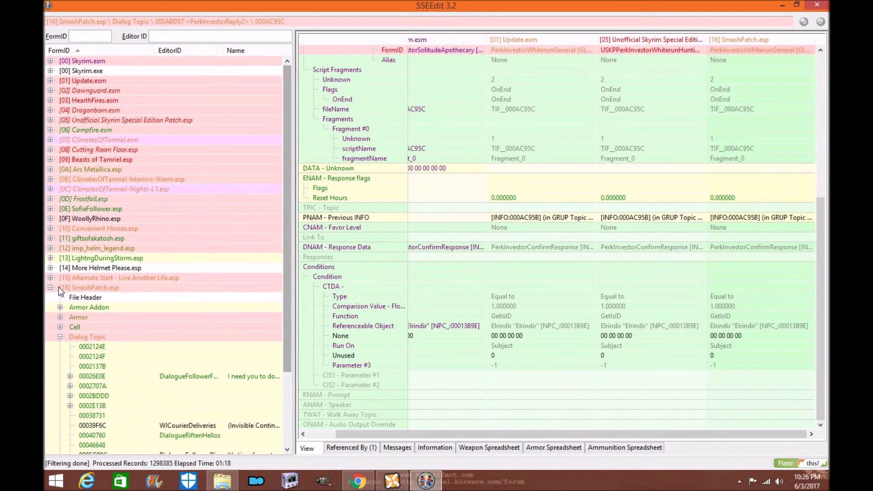
scroll(130, 260, down, 3)
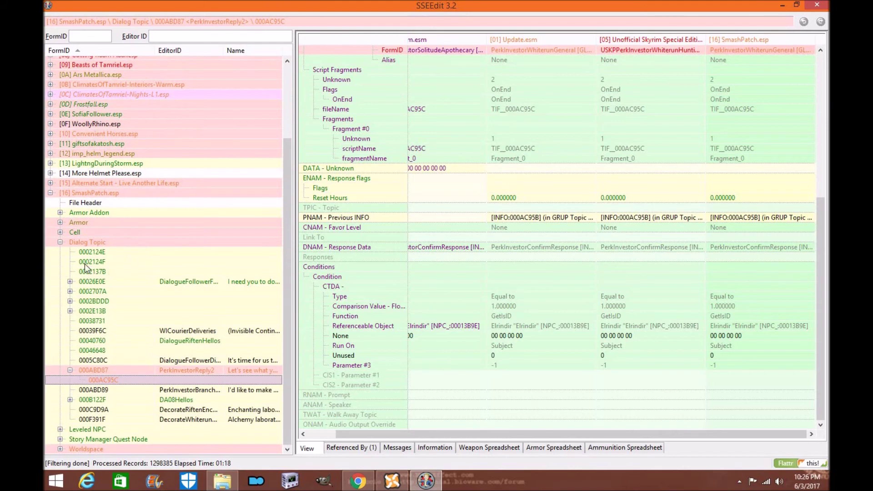
Step: Expand Worldspace > Tamriel > Block 0, -1 to reveal its sub-blocks
click(70, 311)
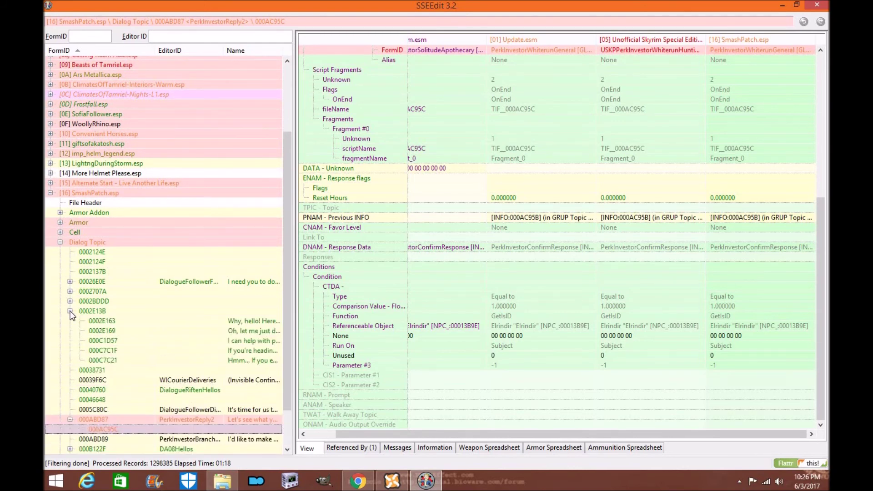
click(70, 311)
click(60, 450)
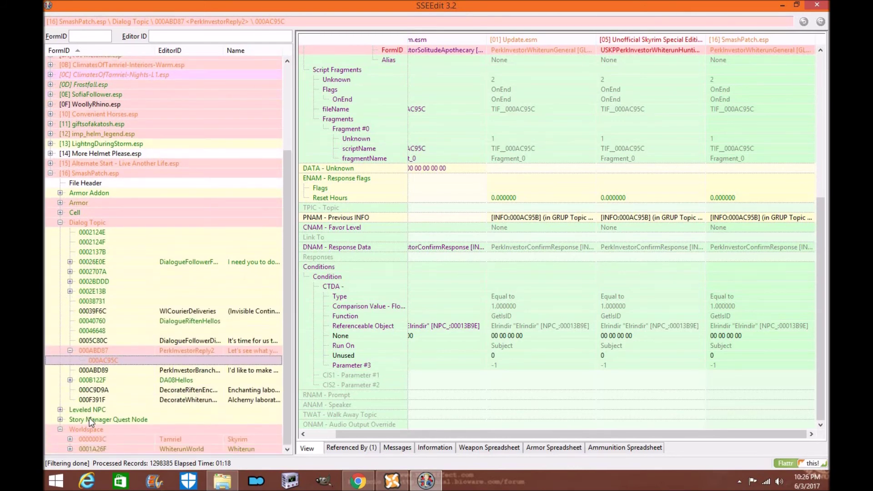
click(69, 439)
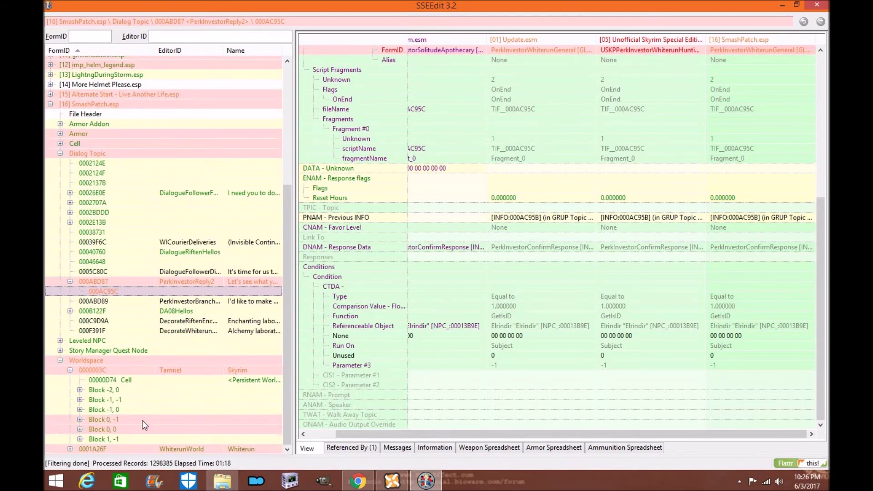
click(80, 420)
Step: Compare cell 00009781 IvarsteadExterior04 in Sub-Block 2, -2, confirming SmashPatch.esp keeps RiverWaterFlowNE water
click(129, 419)
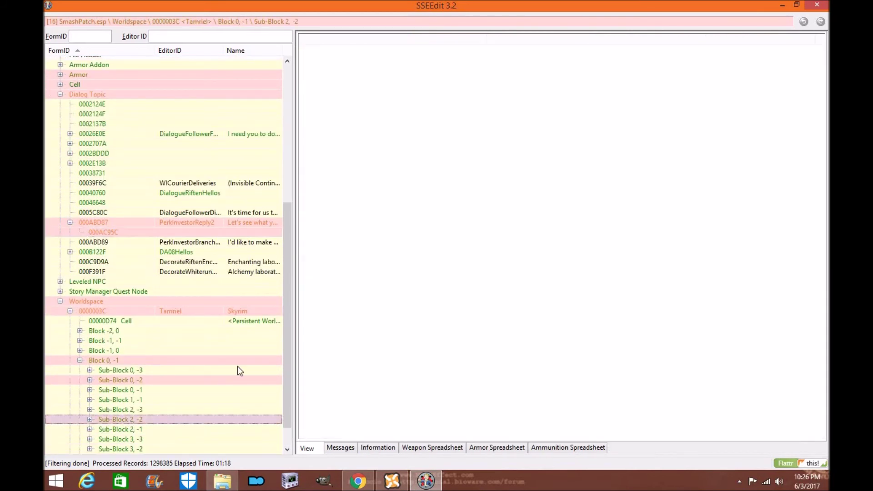
click(164, 381)
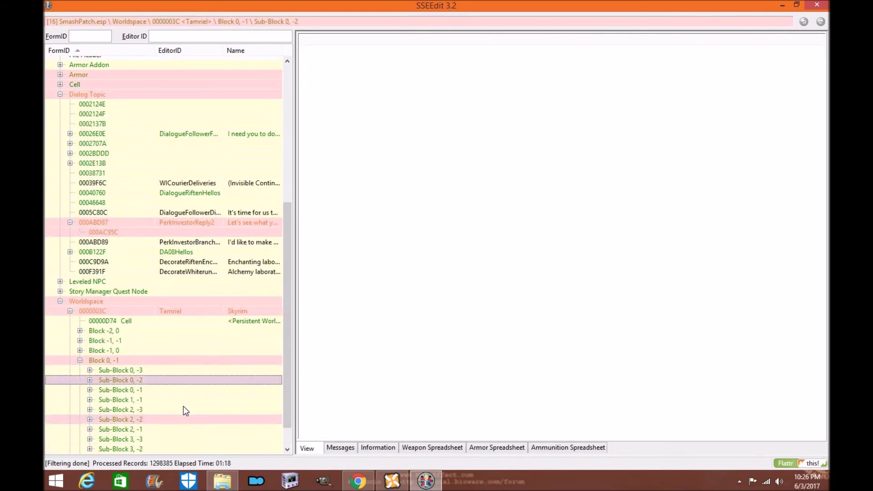
click(90, 420)
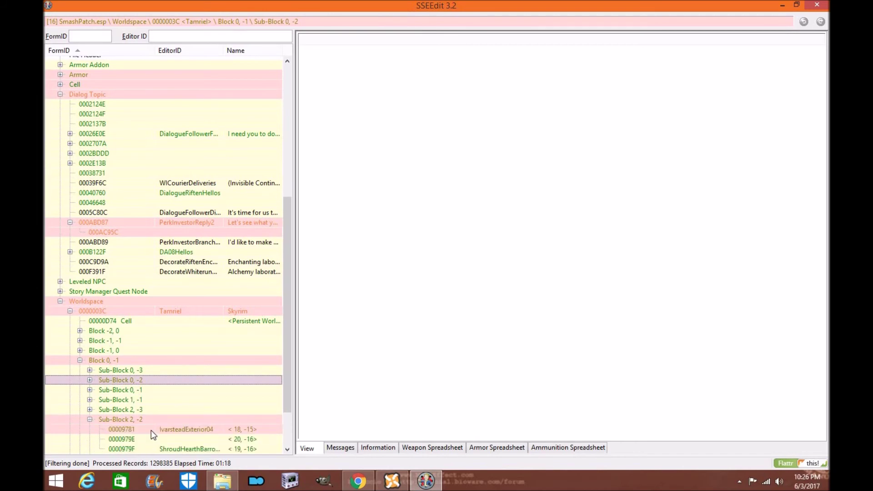
click(151, 431)
drag(491, 436, 755, 436)
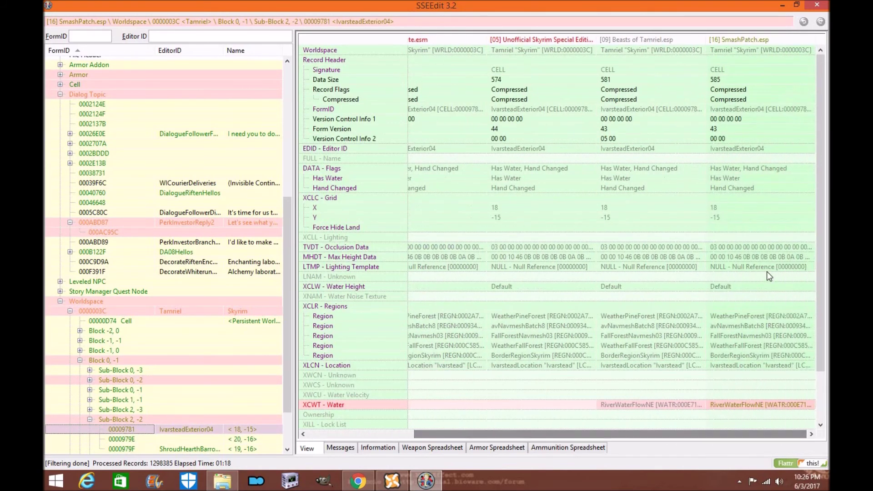
scroll(767, 271, down, 2)
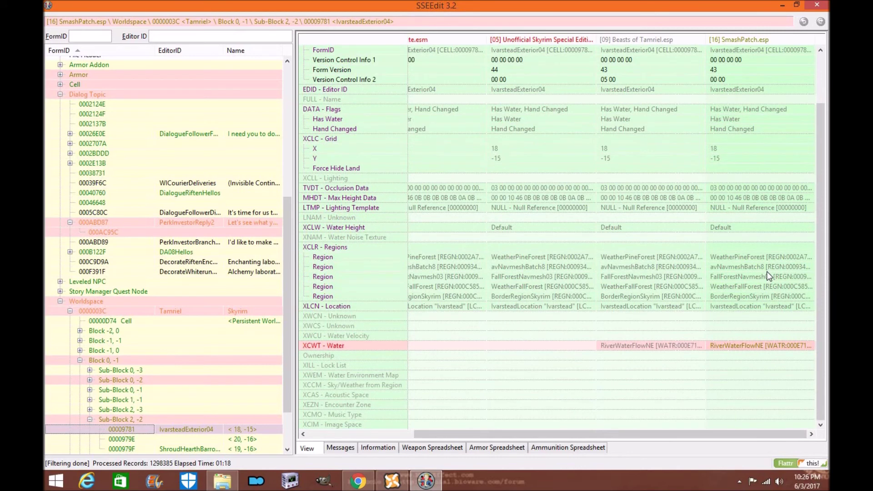
scroll(767, 272, up, 2)
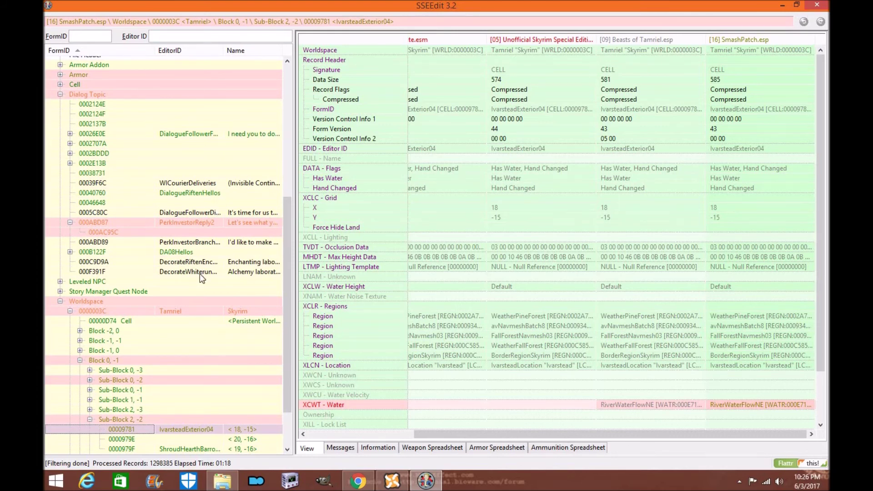
scroll(200, 396, down, 1)
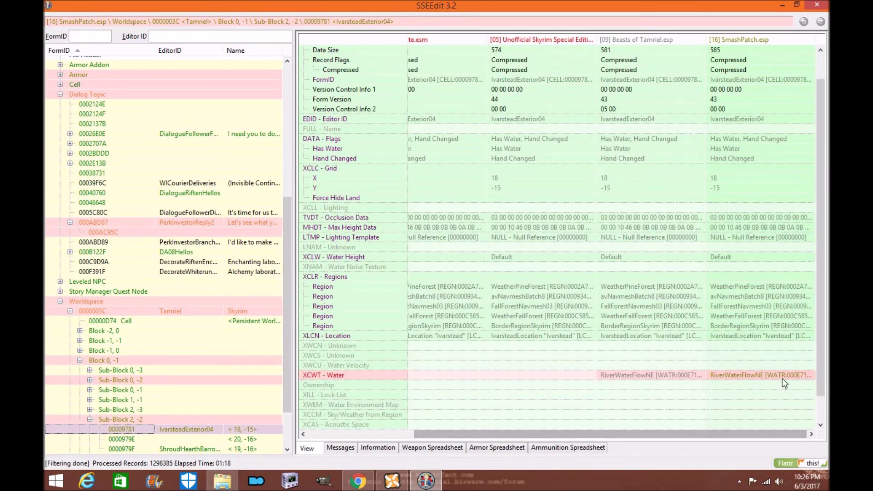
scroll(772, 336, up, 1)
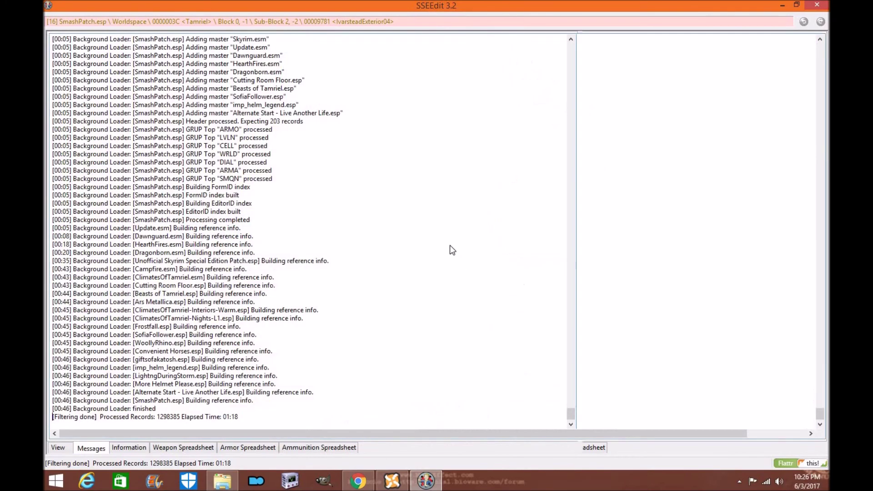
Step: Close SSEEdit and bring Chrome's Mator Smash Alpha Release v0.4 page to the front
key(alt+F4)
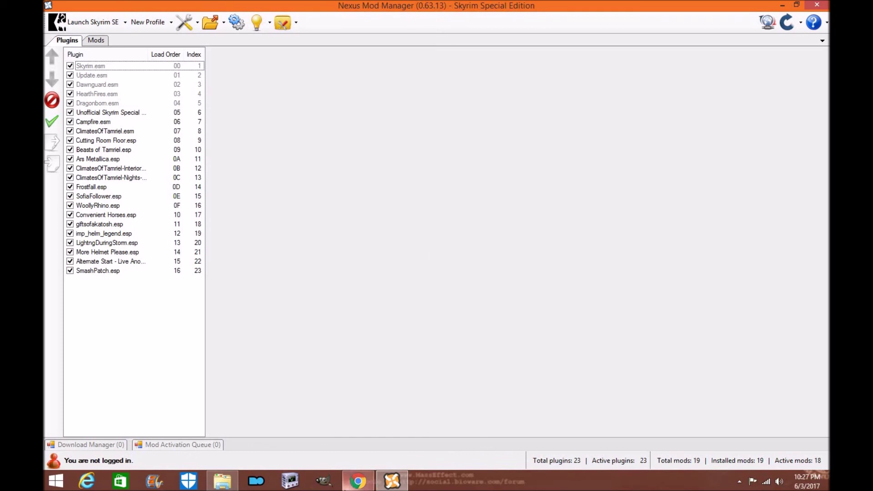
click(358, 482)
click(203, 7)
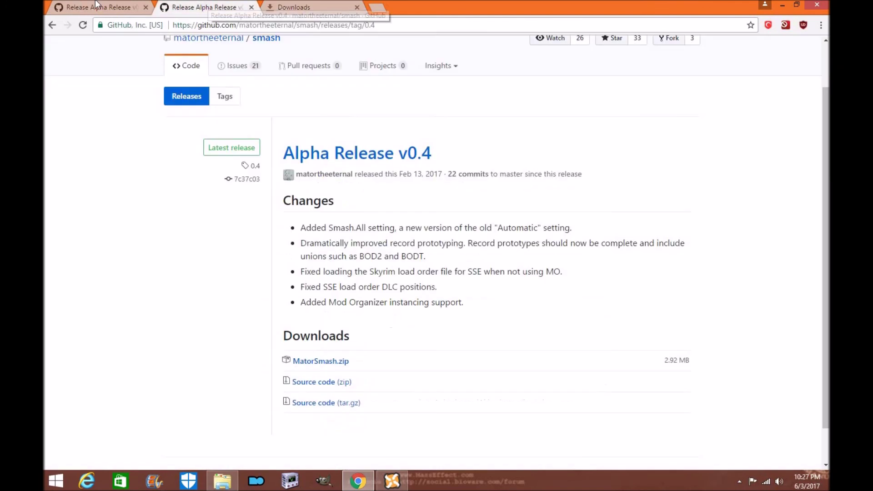
scroll(259, 93, up, 2)
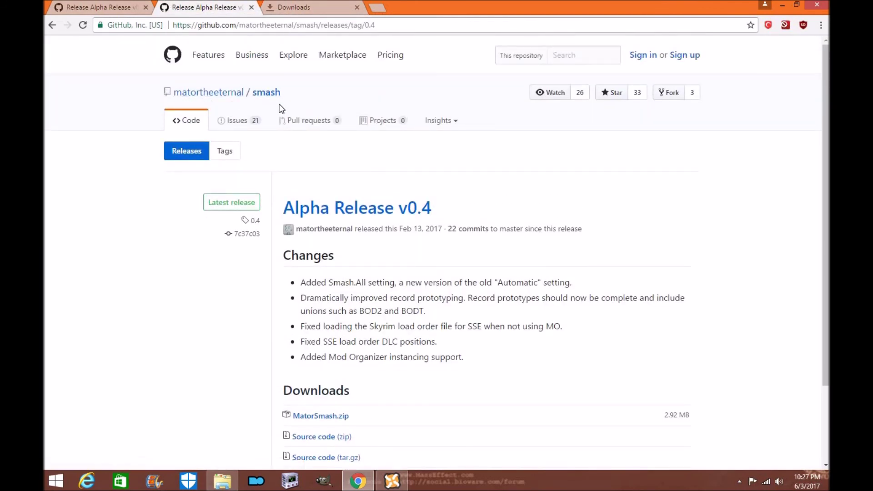
click(391, 482)
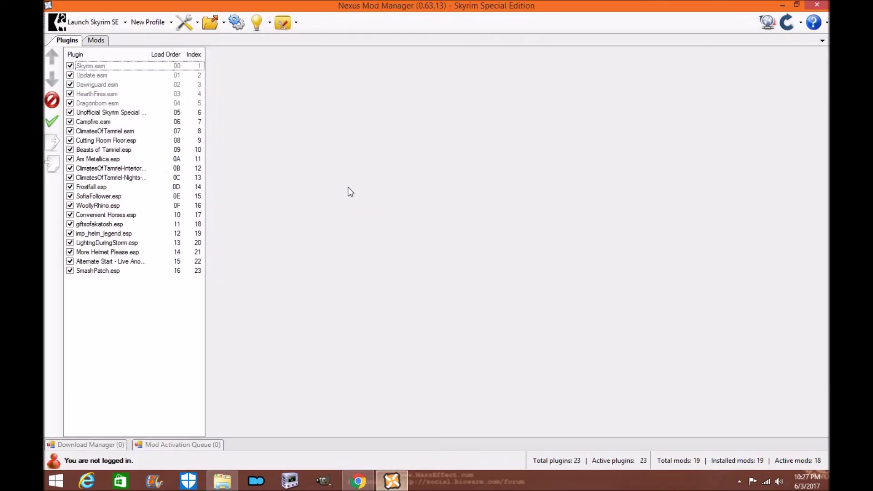